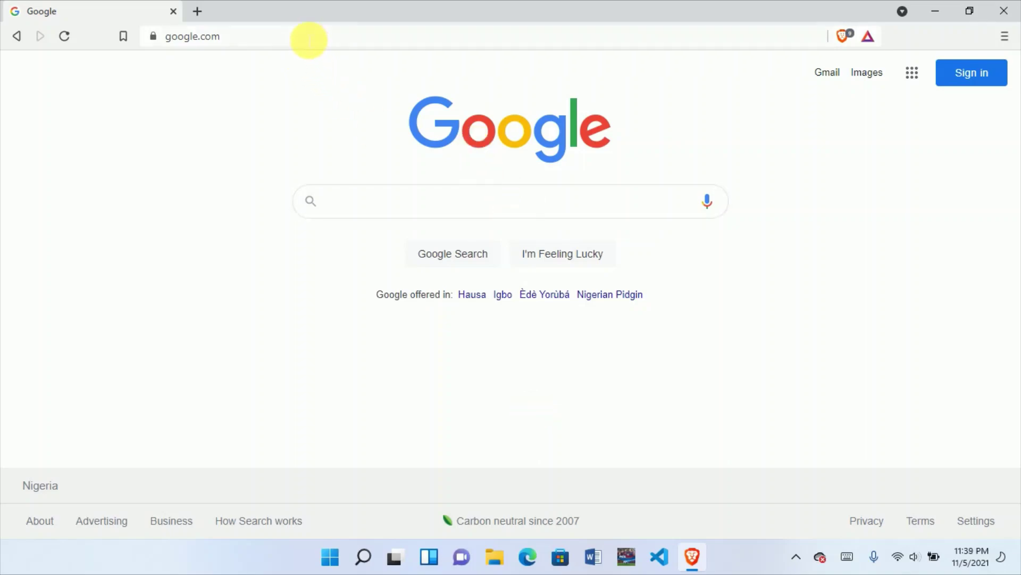
Step: Go to paypal.com, which loads PayPal's Nigeria homepage at paypal.com/ng/home
click(308, 40)
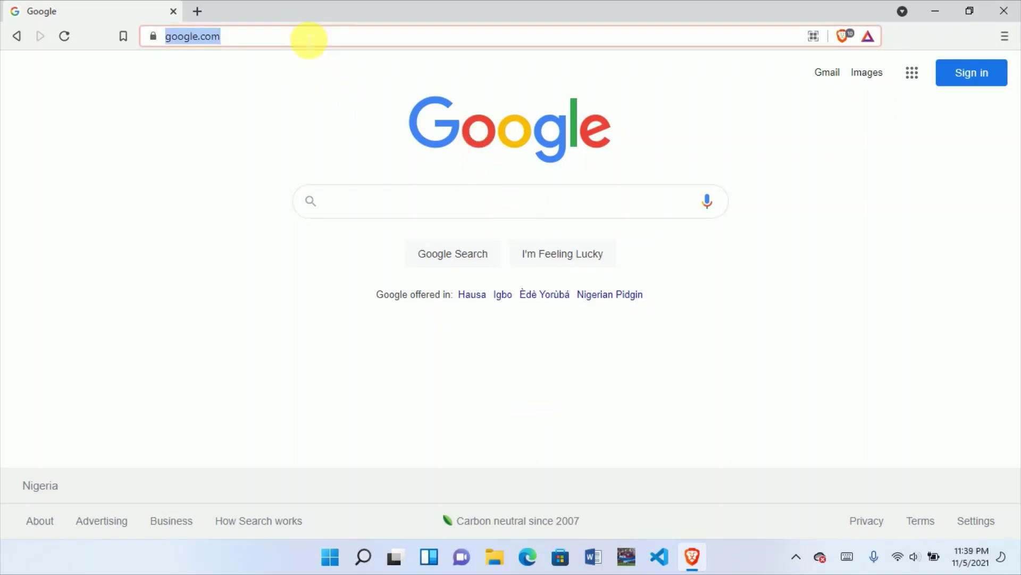
text(paypal.com)
key(Return)
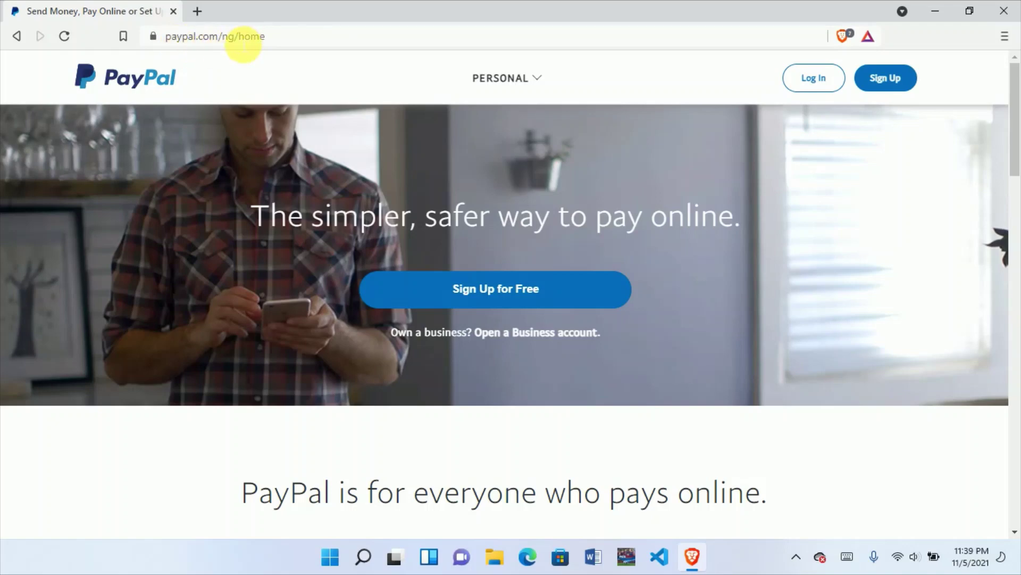
drag(292, 40, 165, 38)
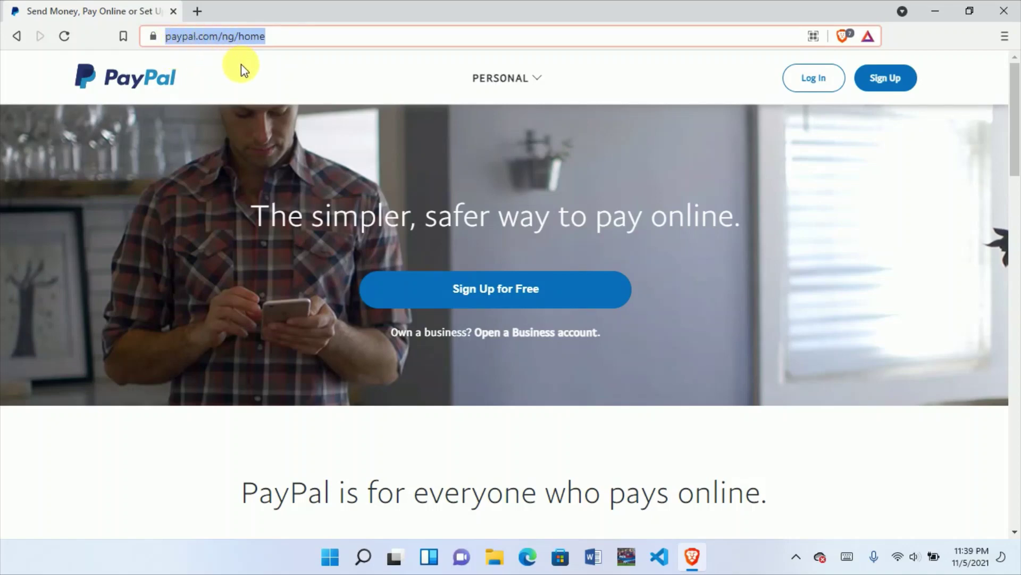
click(225, 177)
click(524, 81)
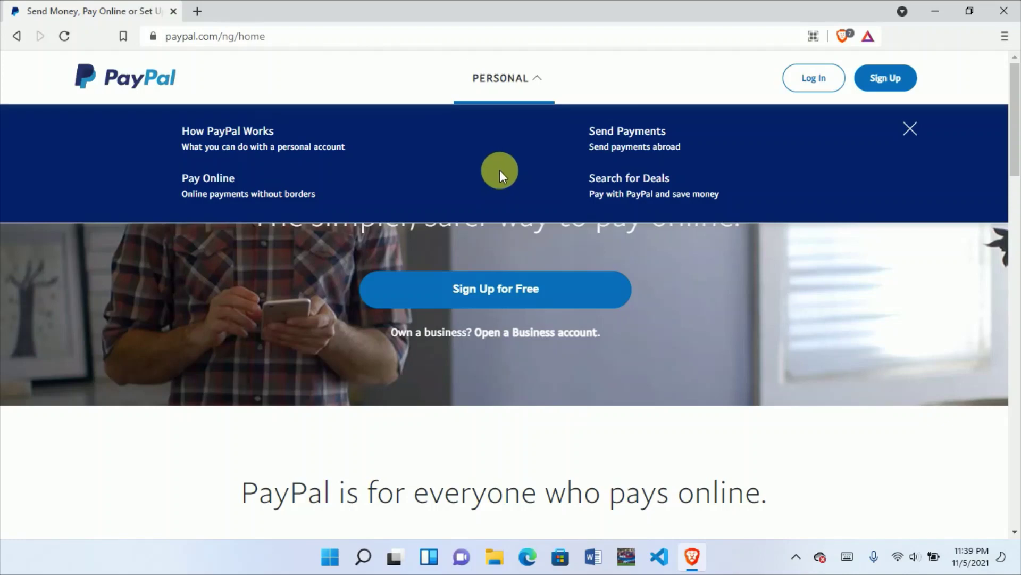
click(910, 129)
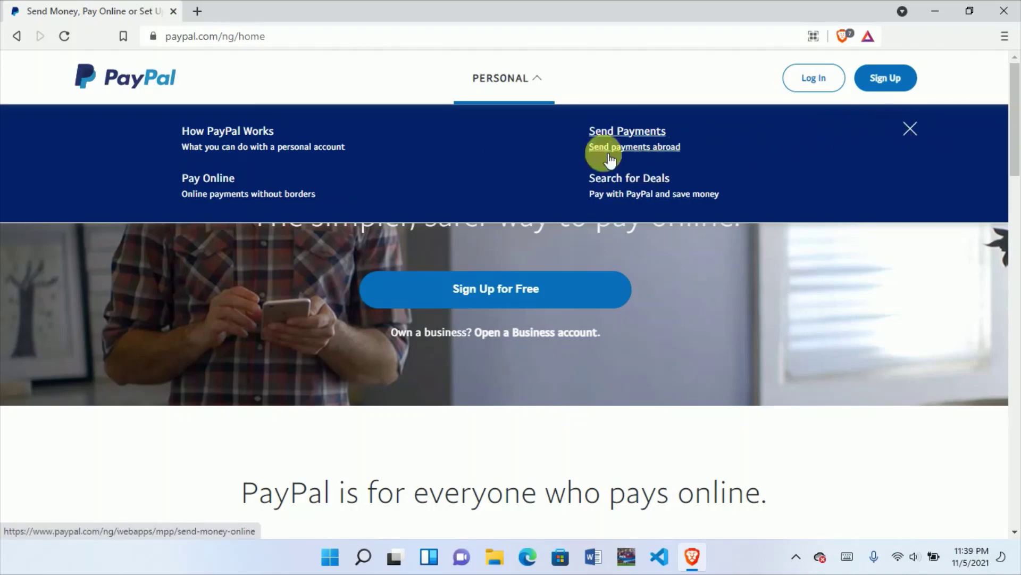
click(514, 83)
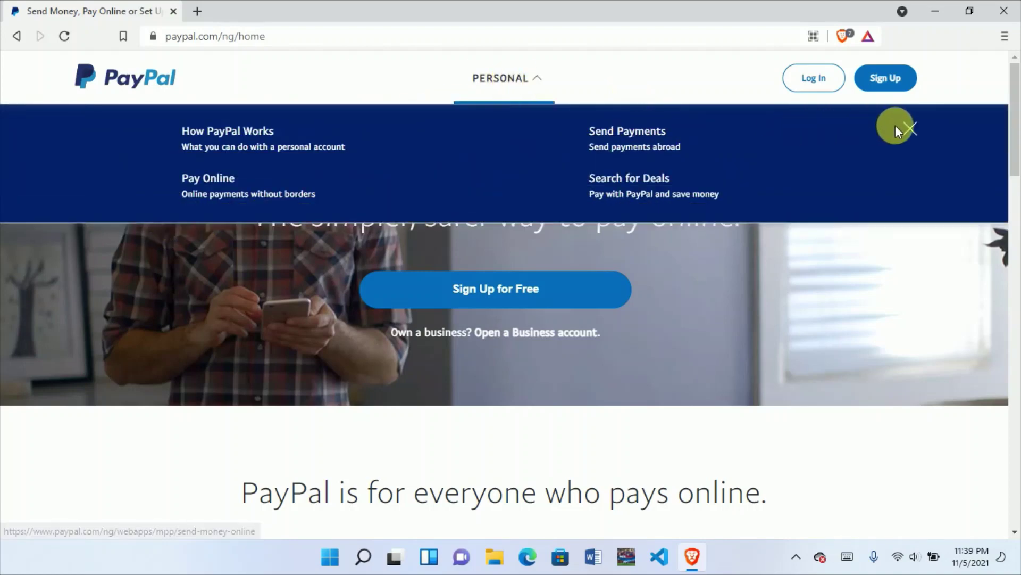
click(911, 129)
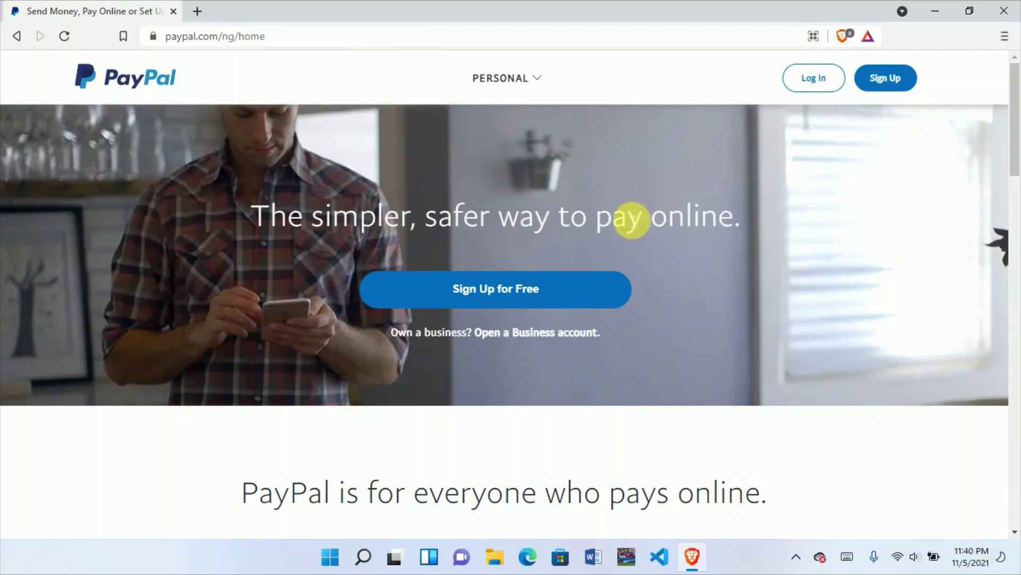
scroll(633, 218, down, 3)
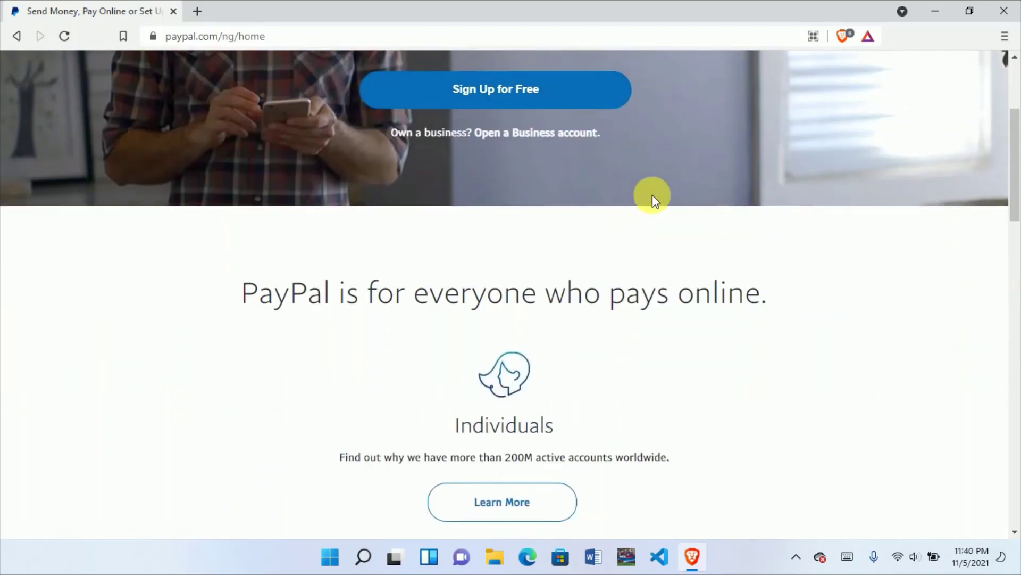
scroll(652, 197, up, 3)
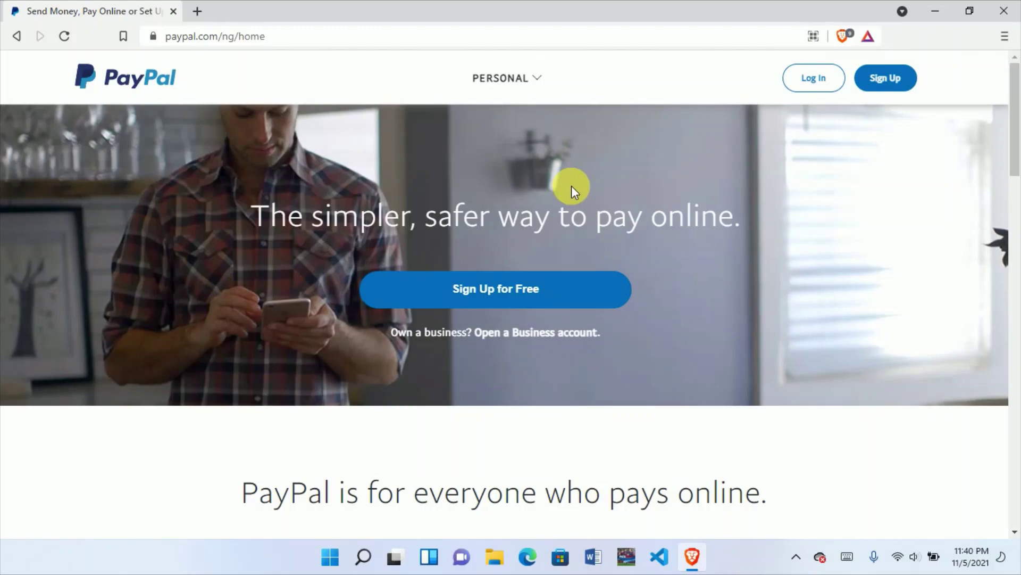
scroll(572, 186, down, 20)
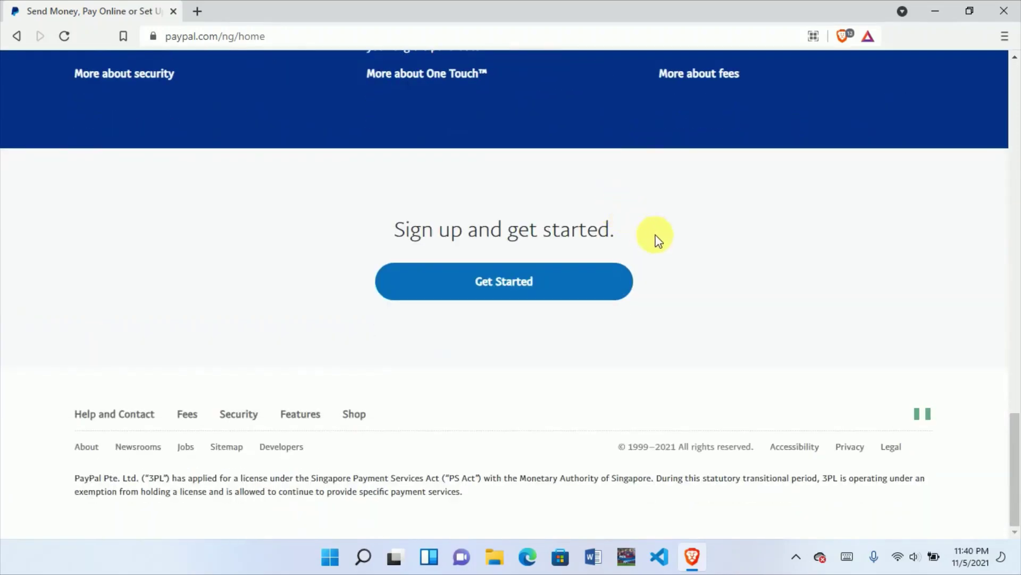
scroll(559, 91, up, 7)
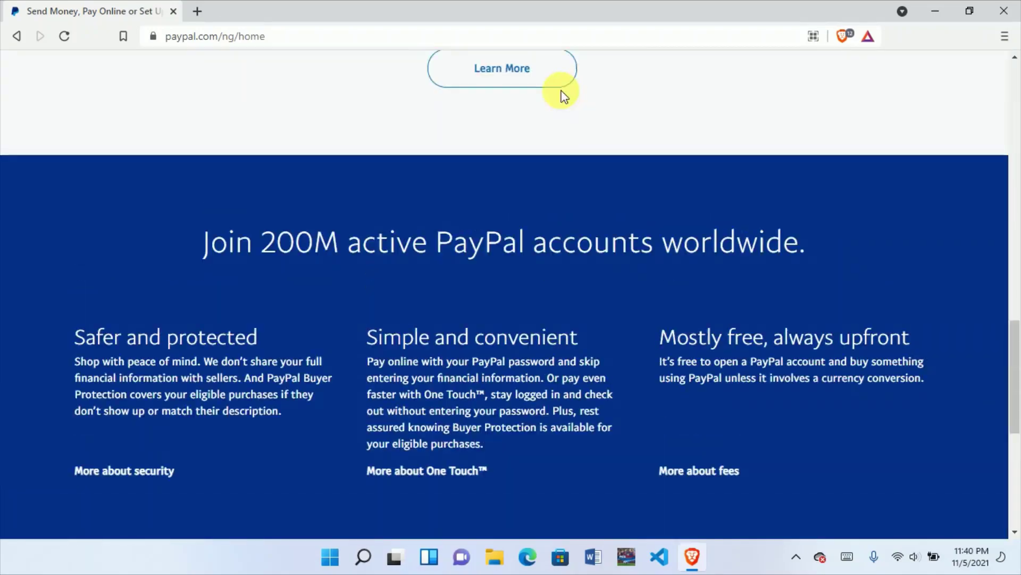
scroll(540, 100, up, 7)
scroll(293, 148, up, 10)
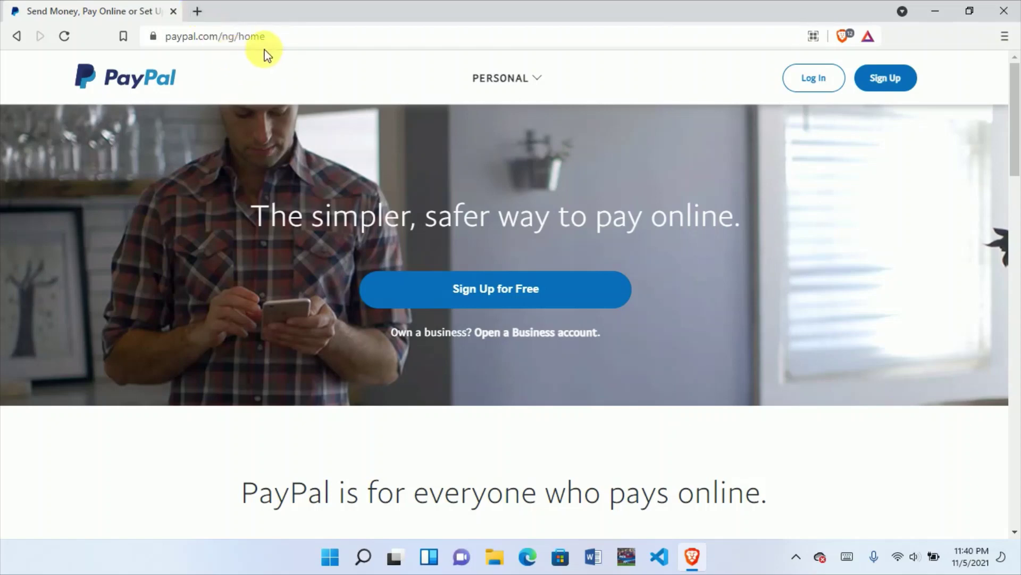
Step: Add a blank second tab beside PayPal Nigeria, switch between the two, and finish on the blank tab
drag(282, 46, 160, 41)
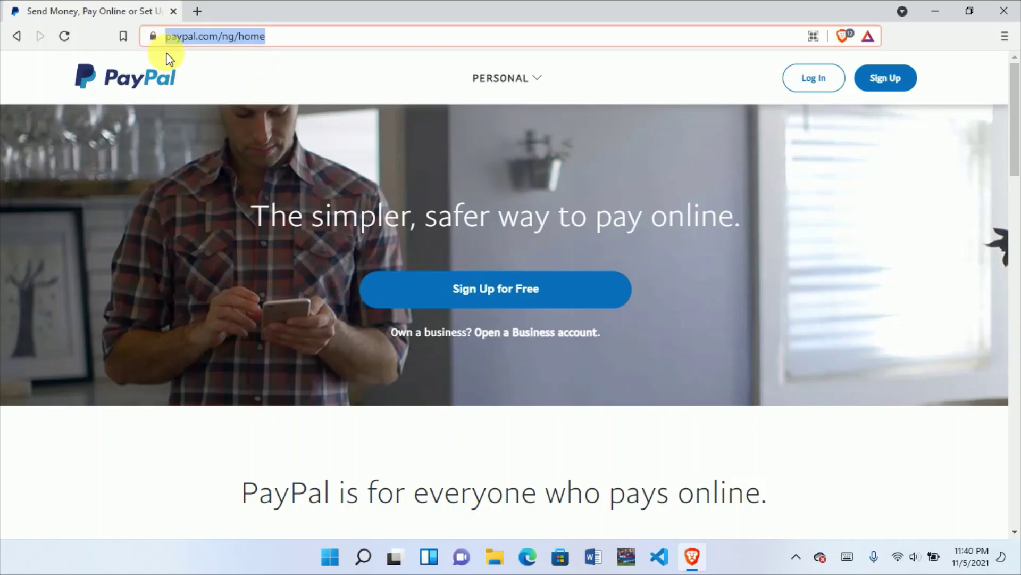
click(198, 11)
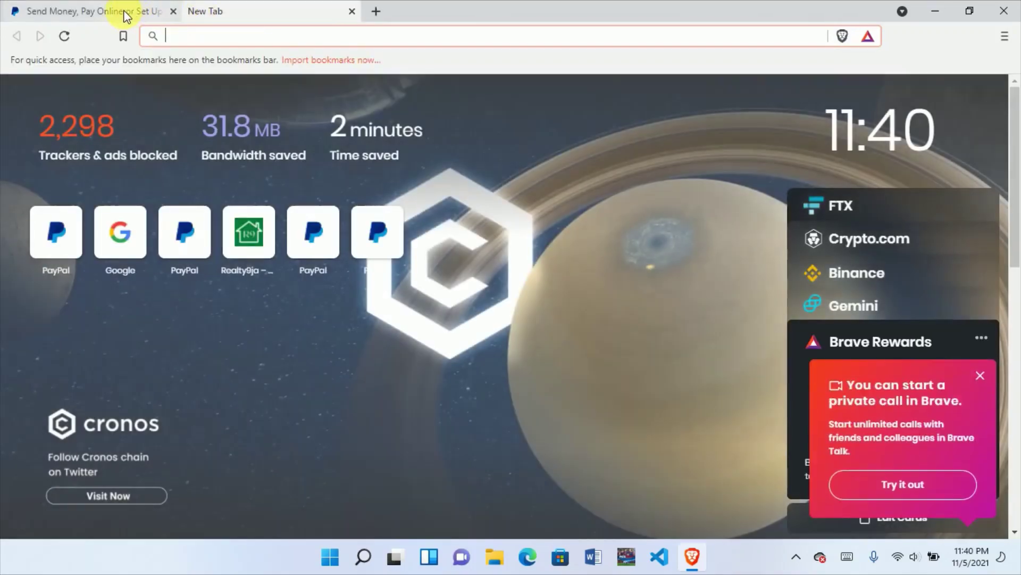
click(126, 12)
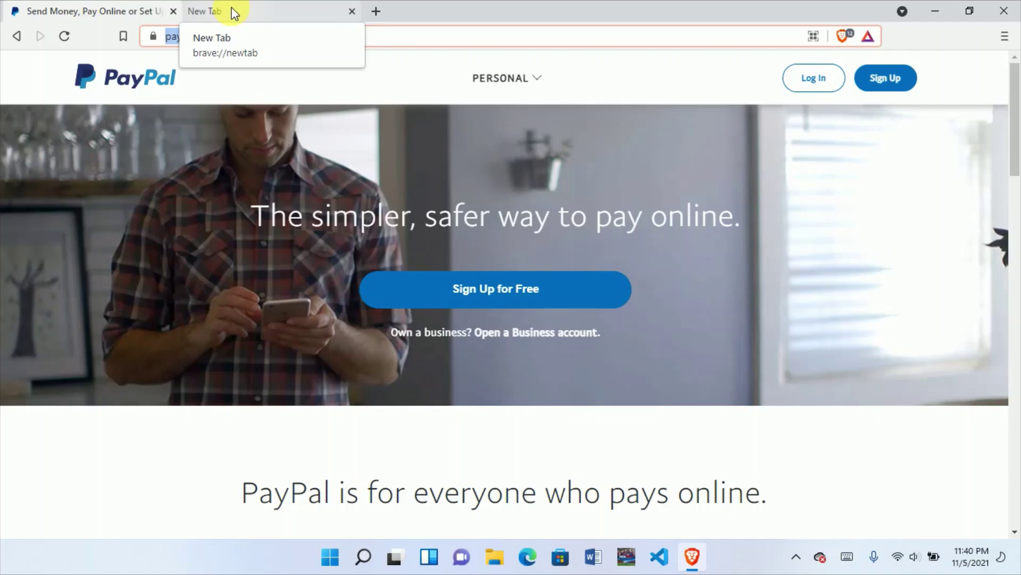
click(231, 7)
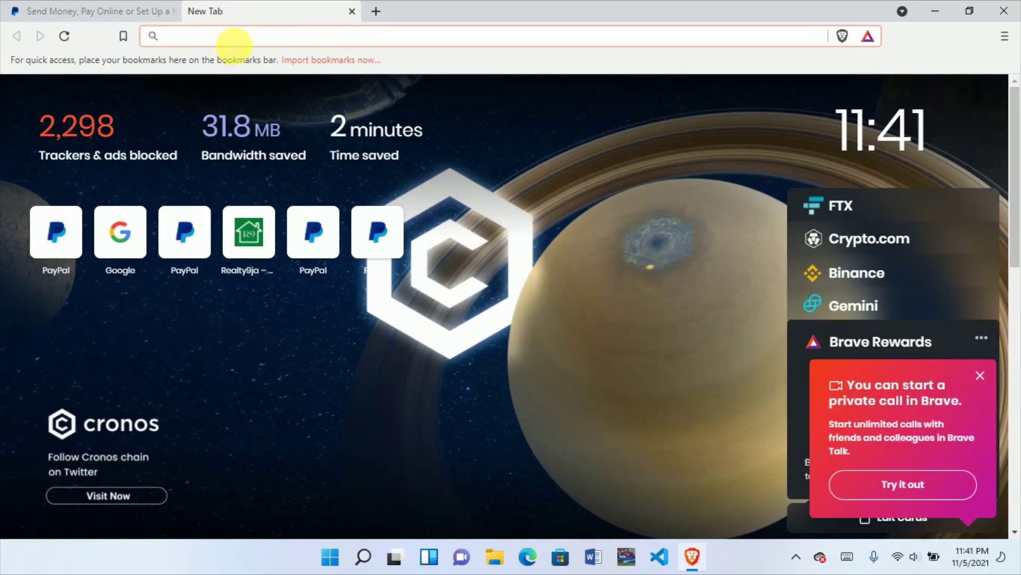
click(136, 11)
click(248, 33)
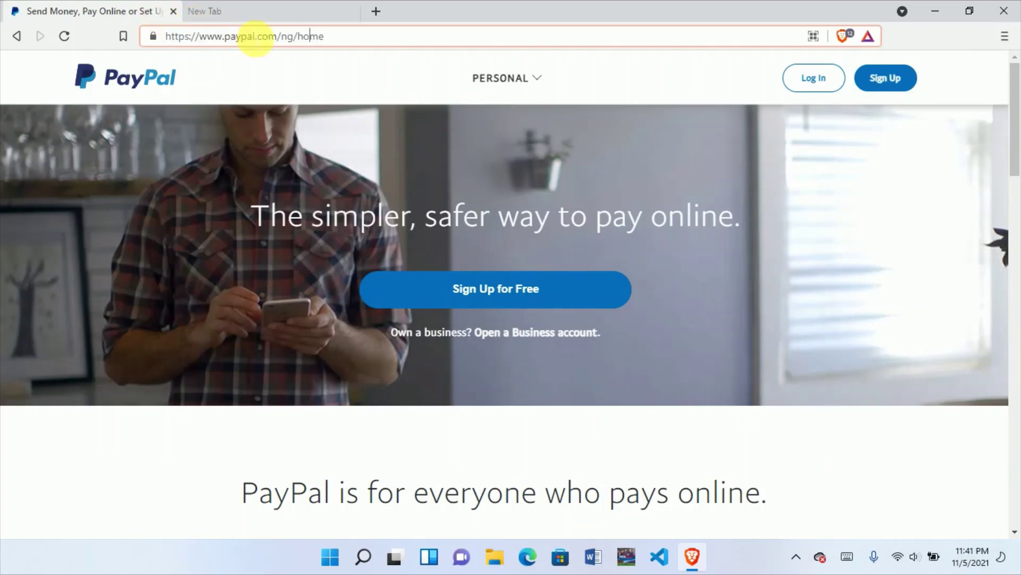
click(250, 8)
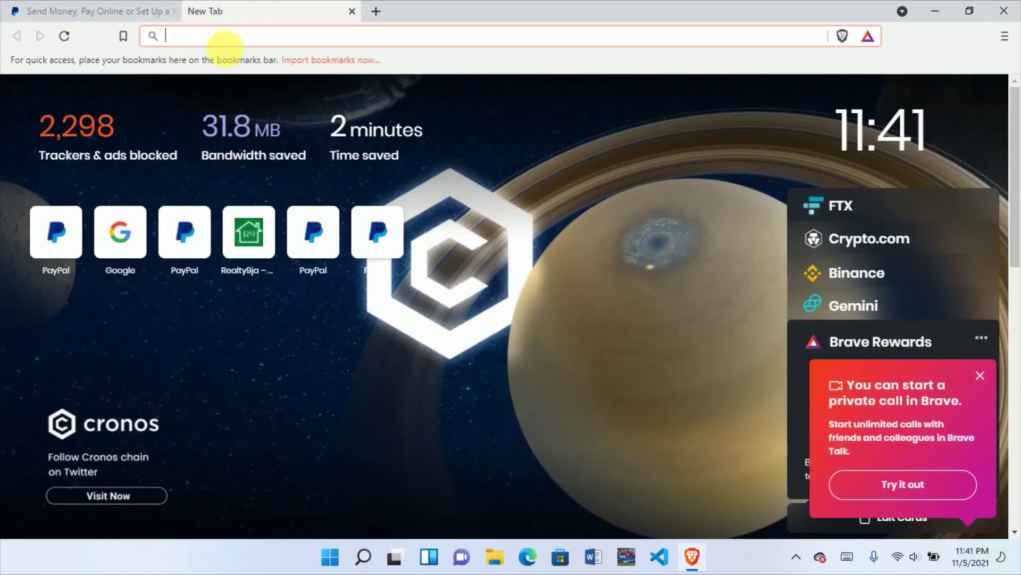
click(73, 11)
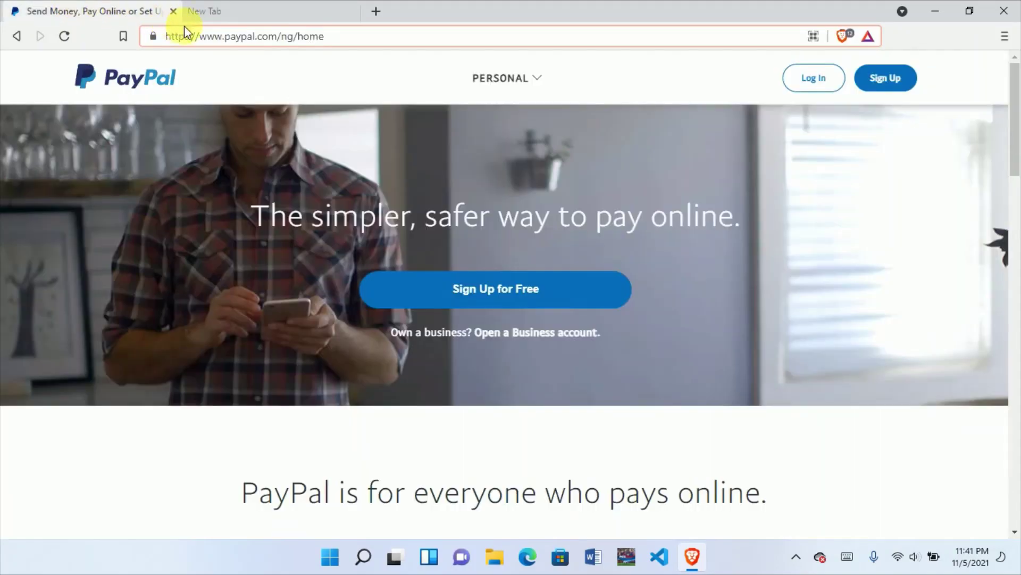
click(269, 10)
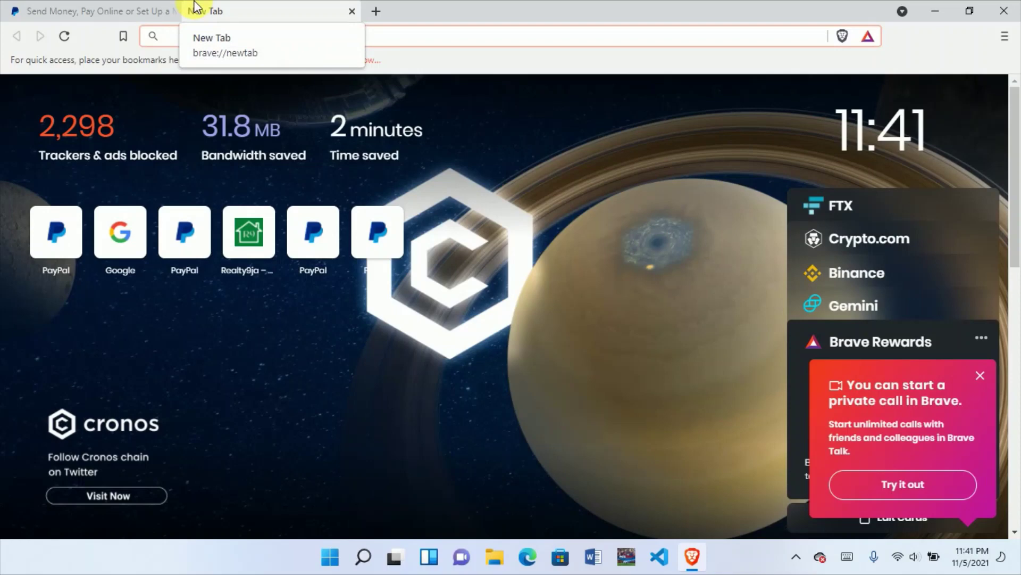
Step: Load paypal.com/ls in the blank tab, fixing a typo, to show the Lesotho homepage
text(payp)
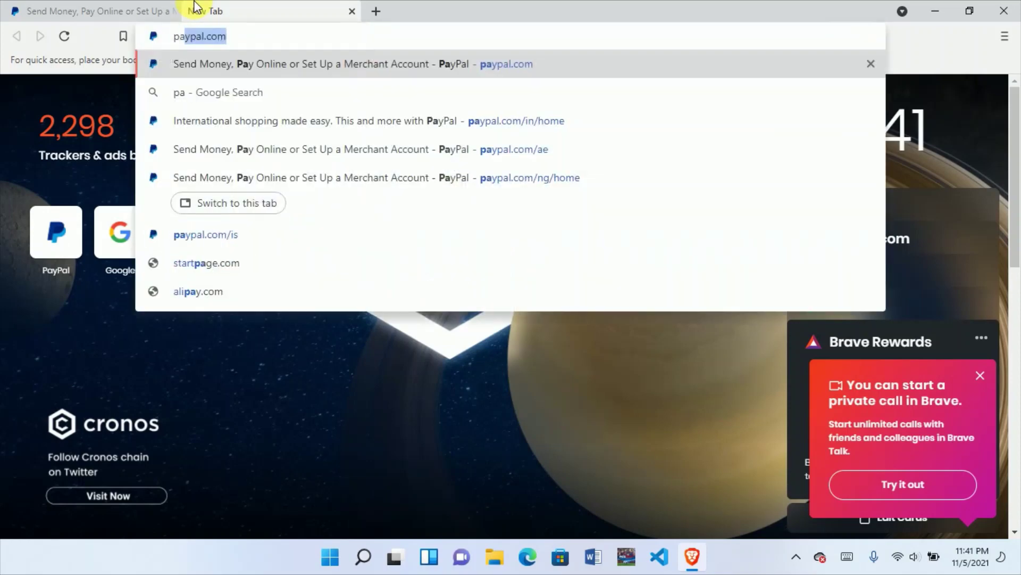
text(a:co)
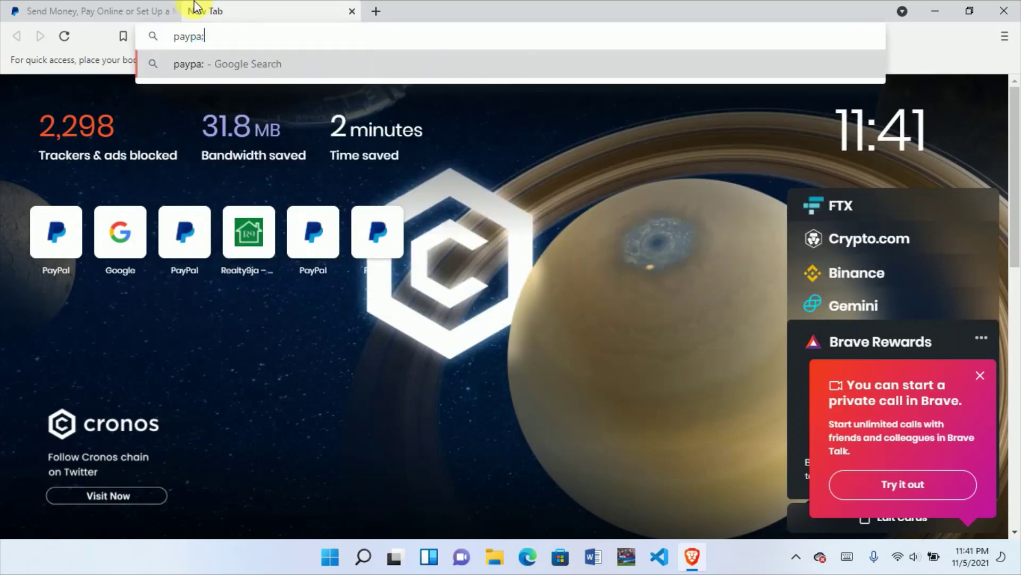
key(BackSpace)
key(BackSpace)
key(BackSpace)
text(l.c)
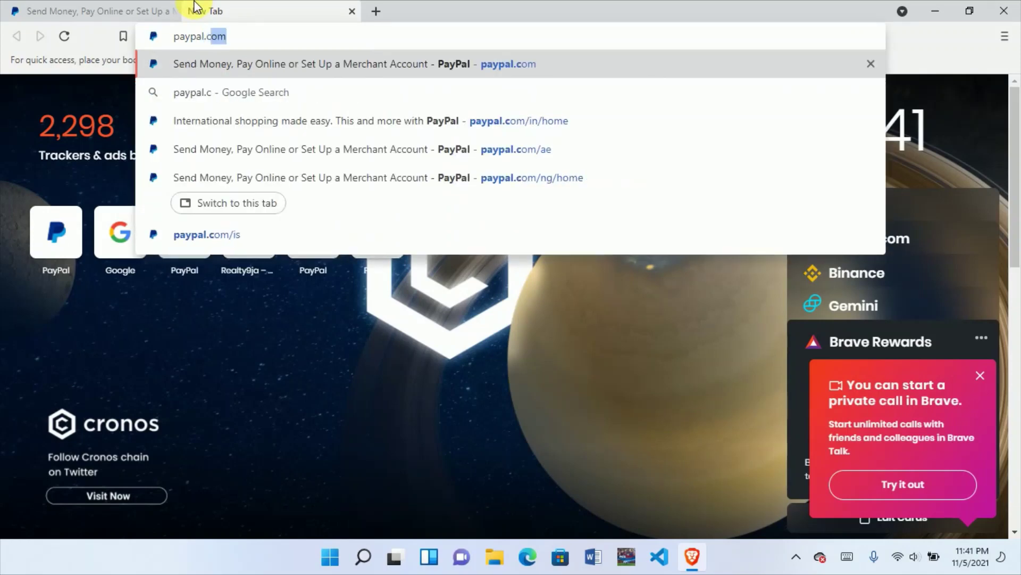
text(om/ls)
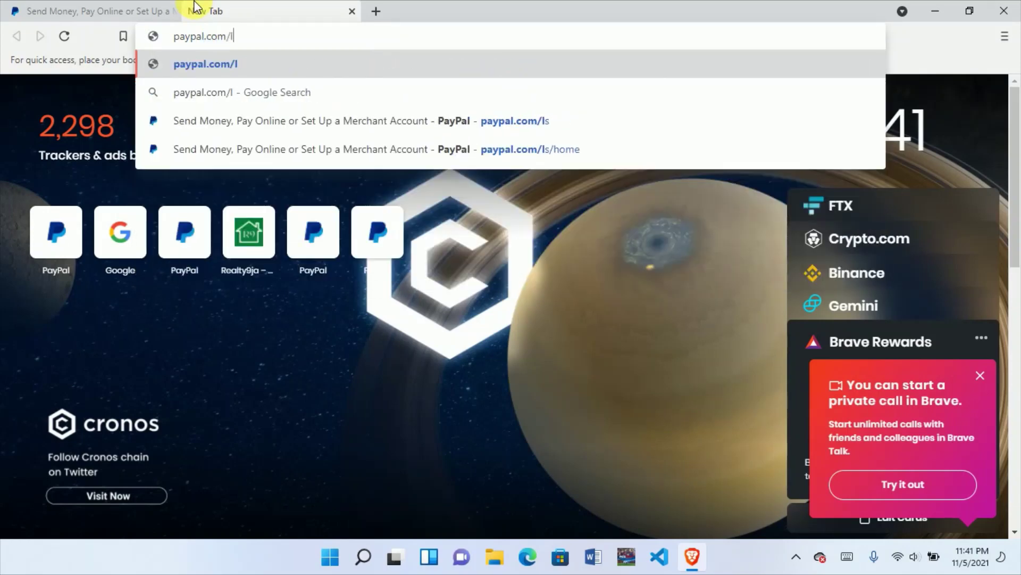
key(Return)
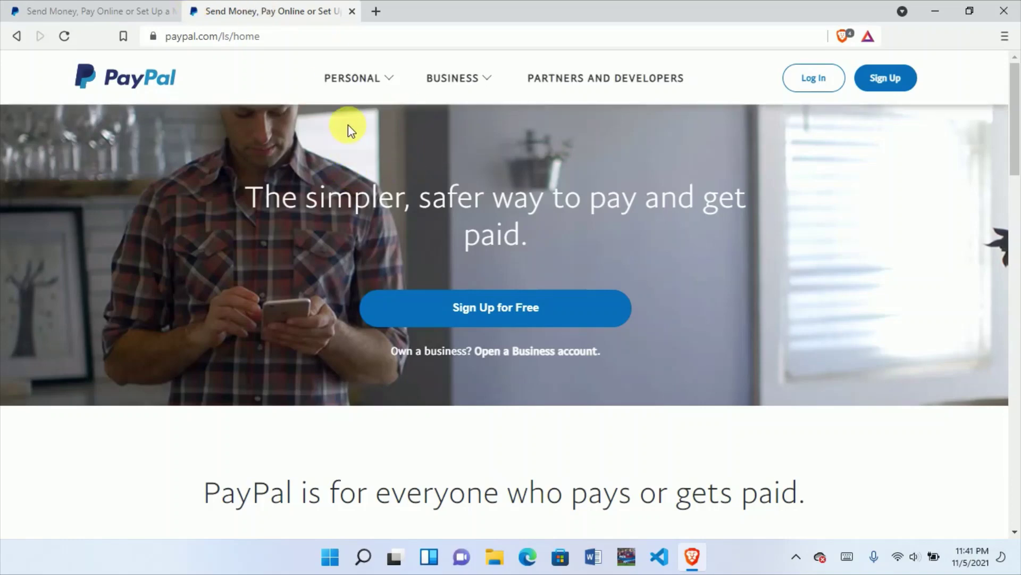
click(115, 7)
click(516, 77)
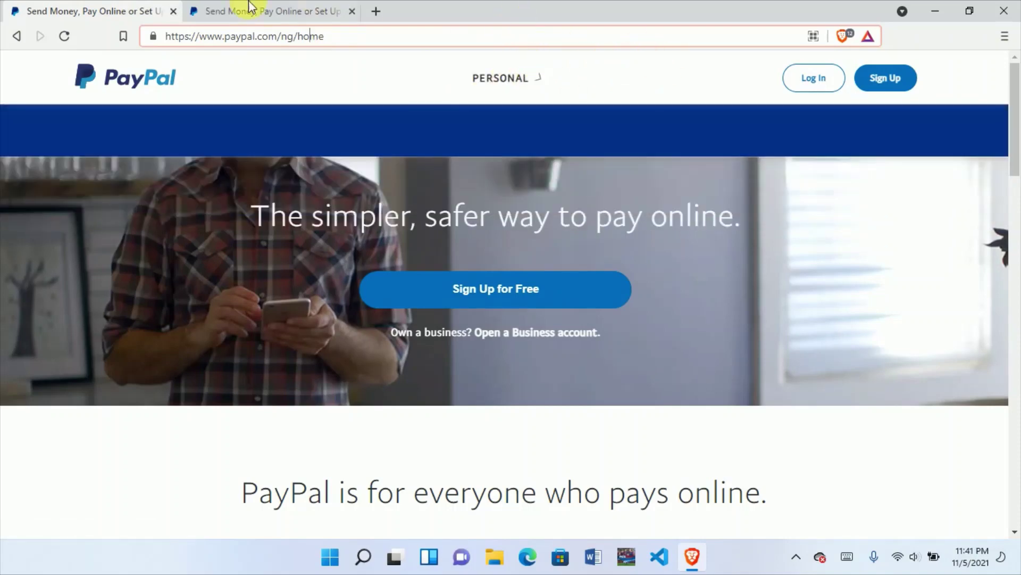
click(272, 6)
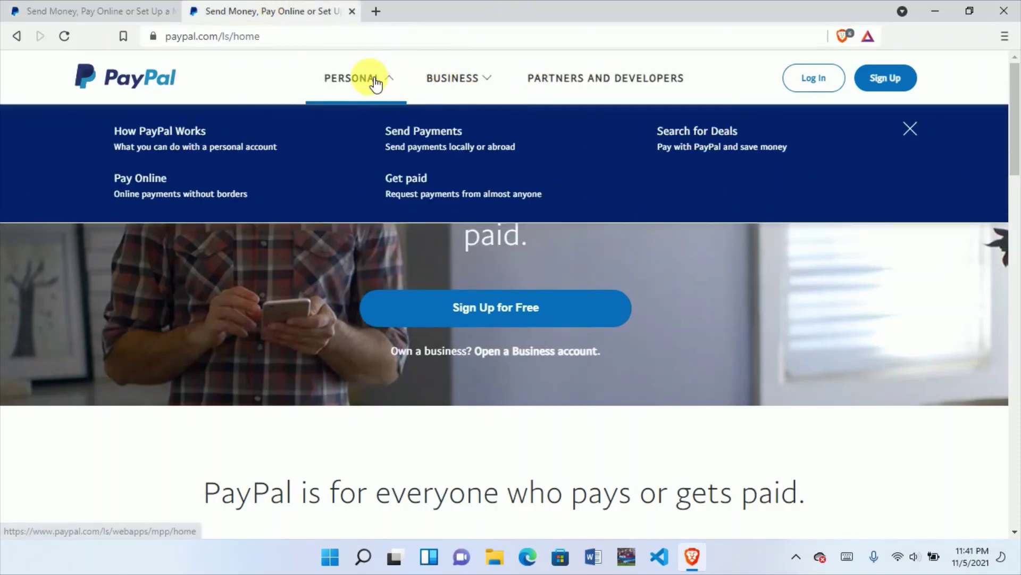
mouse_move(472, 79)
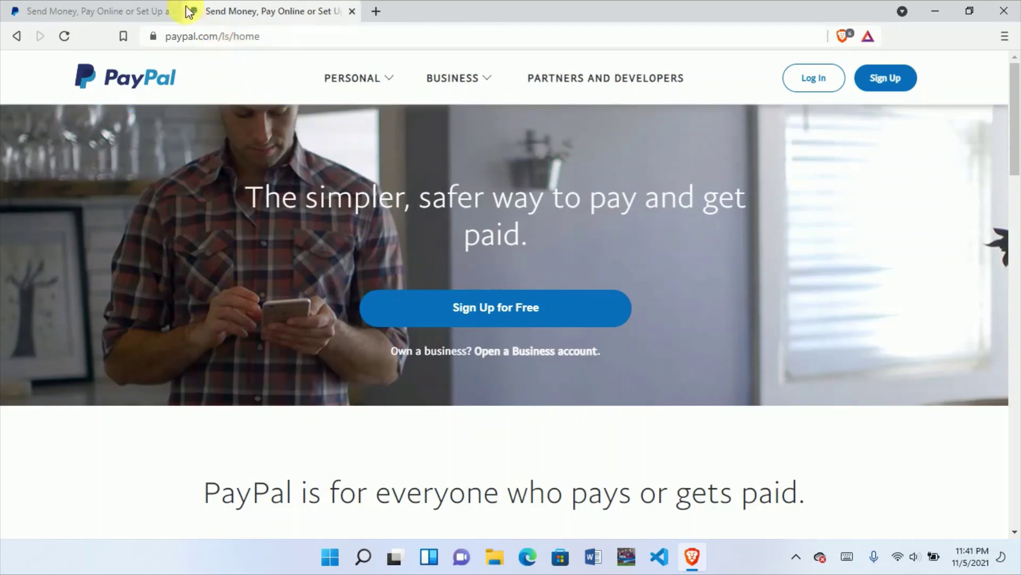
click(84, 7)
click(259, 7)
click(142, 8)
click(273, 9)
click(141, 7)
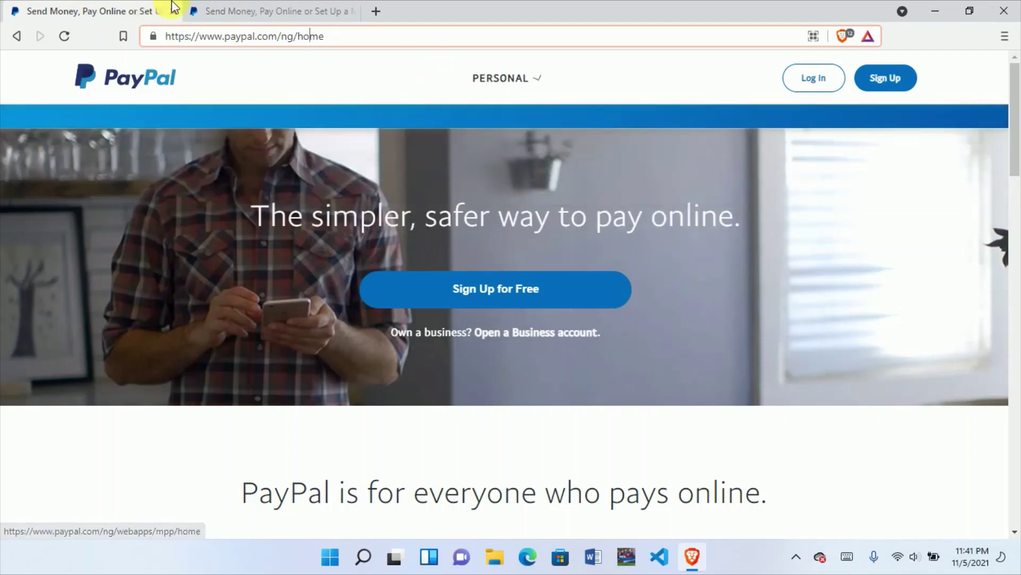
click(276, 8)
mouse_move(343, 65)
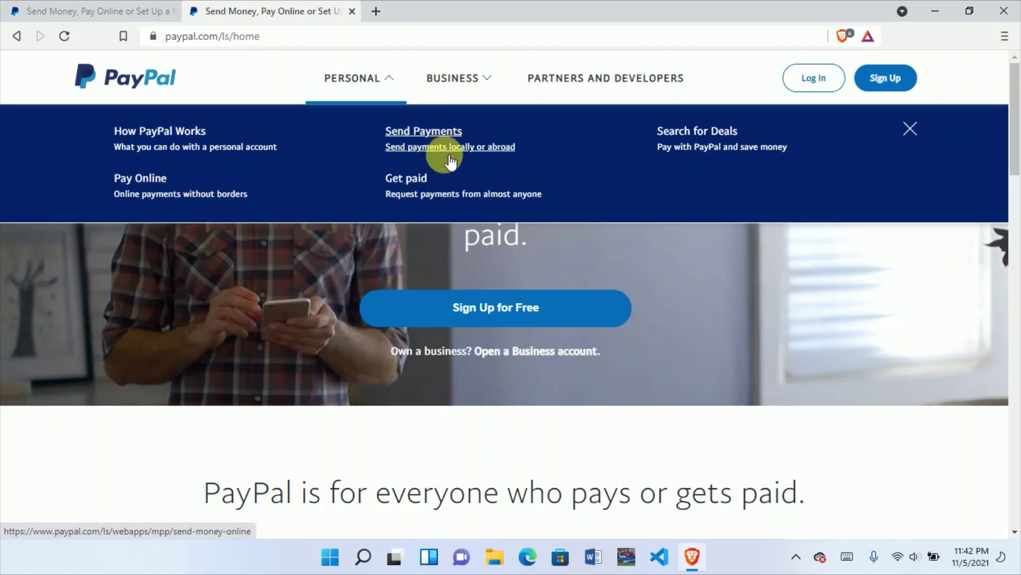
click(130, 10)
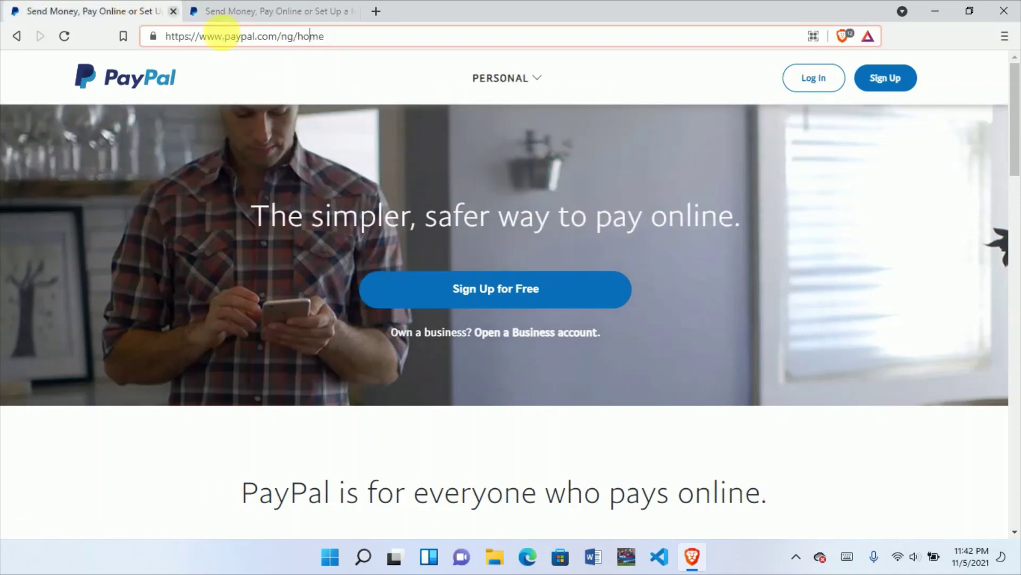
click(461, 85)
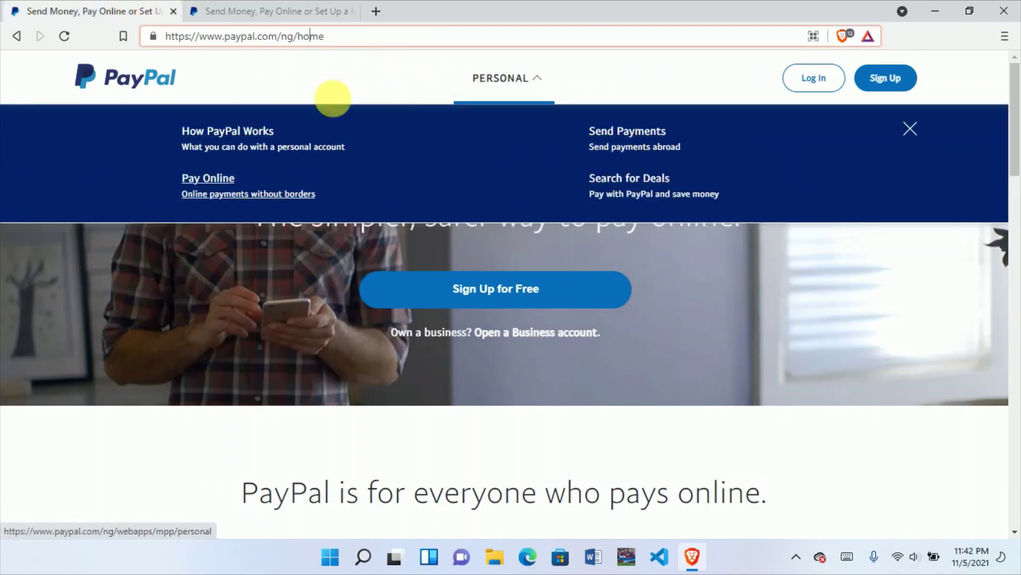
click(270, 7)
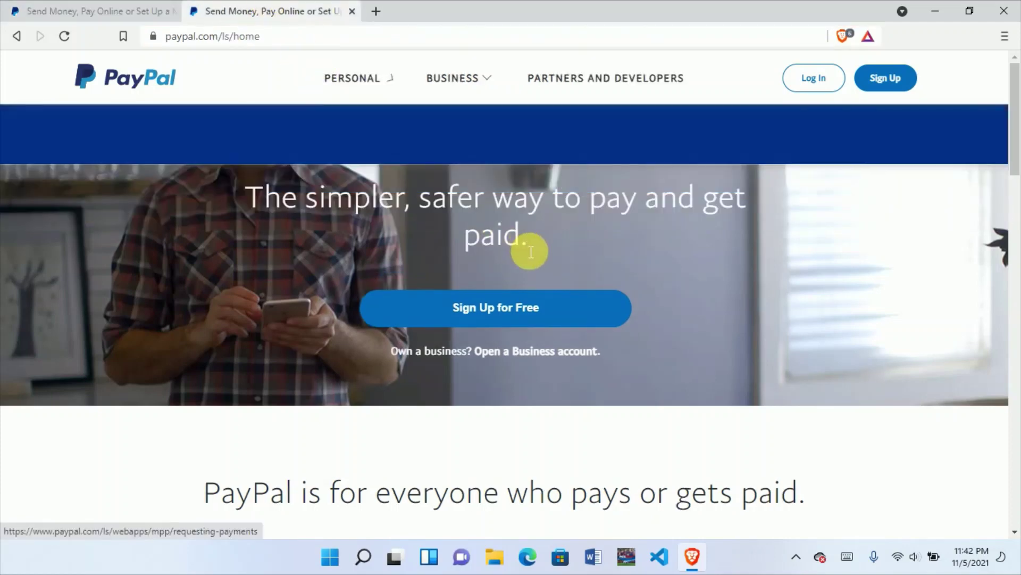
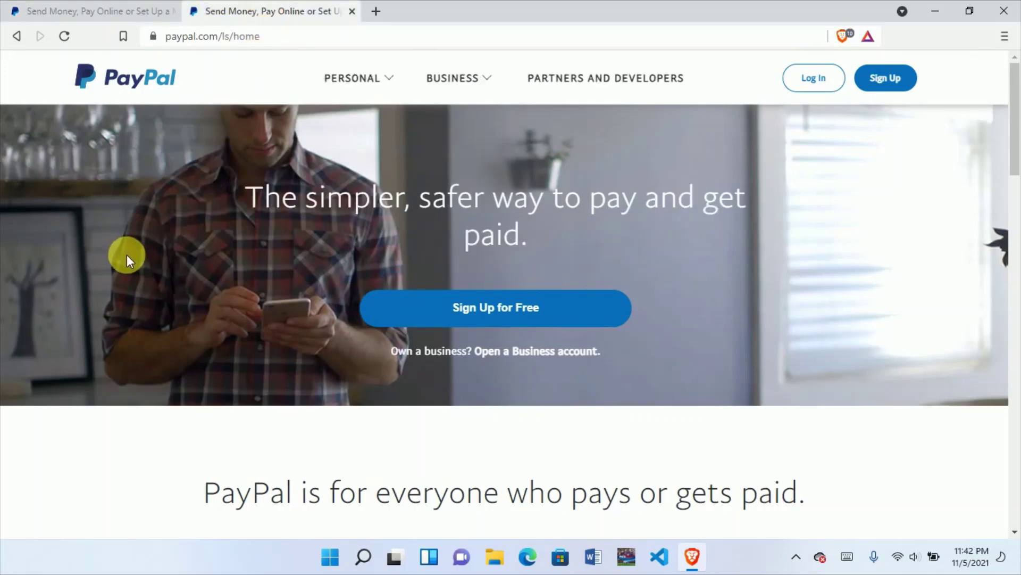
Step: Load paypal.com/is in a new third browser tab
scroll(126, 255, down, 2)
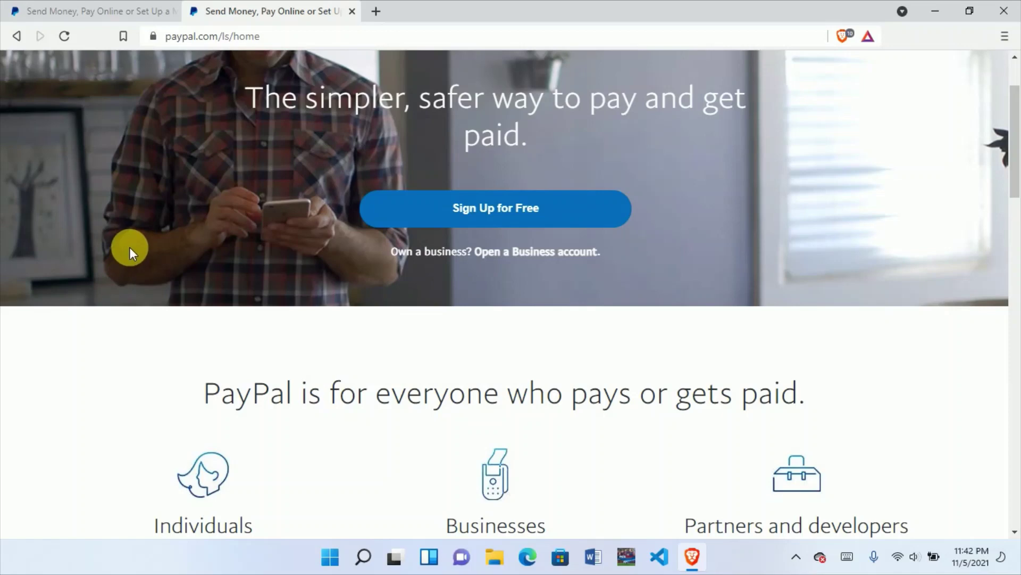
scroll(130, 250, up, 2)
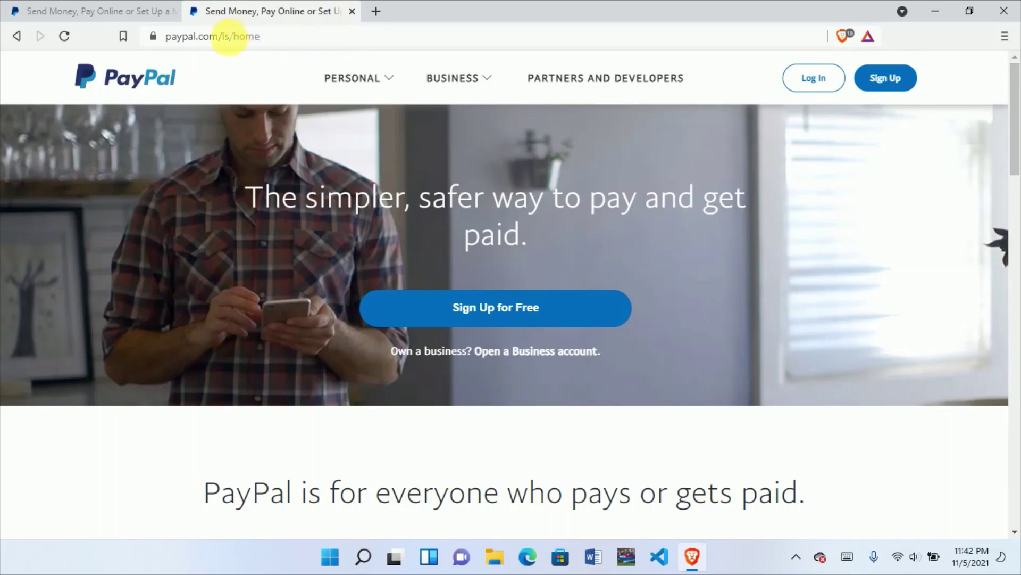
click(375, 10)
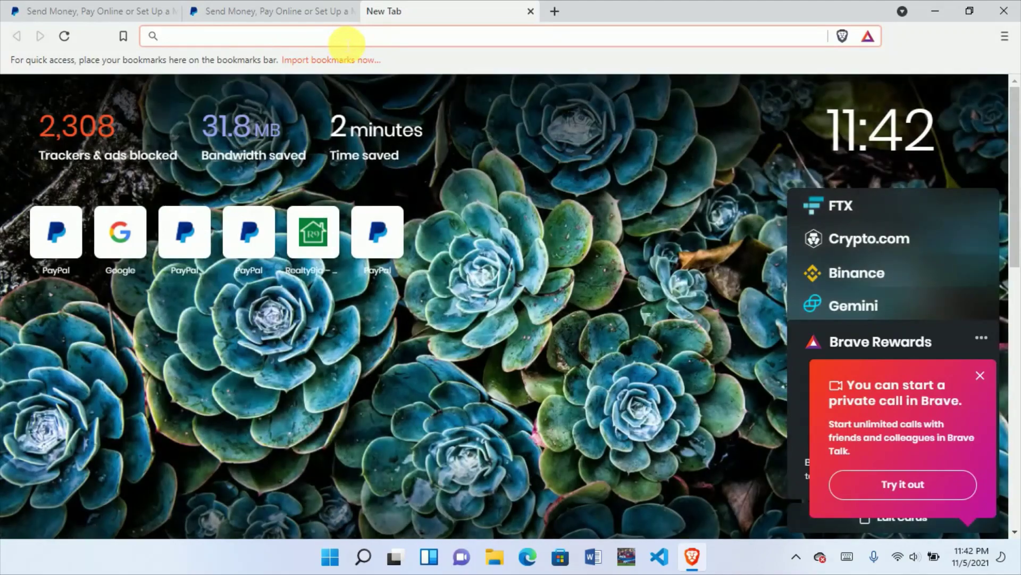
text(paypal.cp)
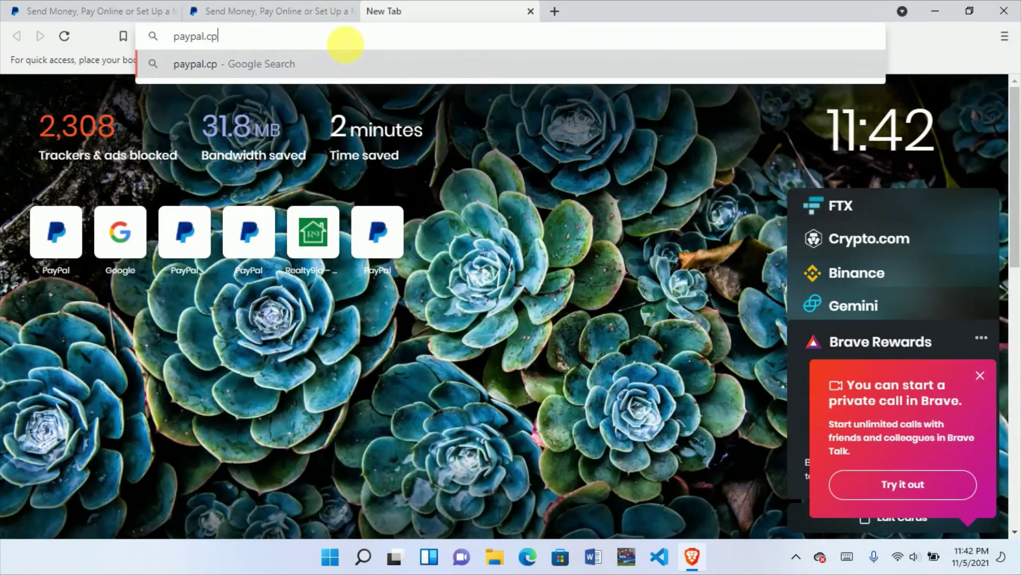
key(BackSpace)
text(om/)
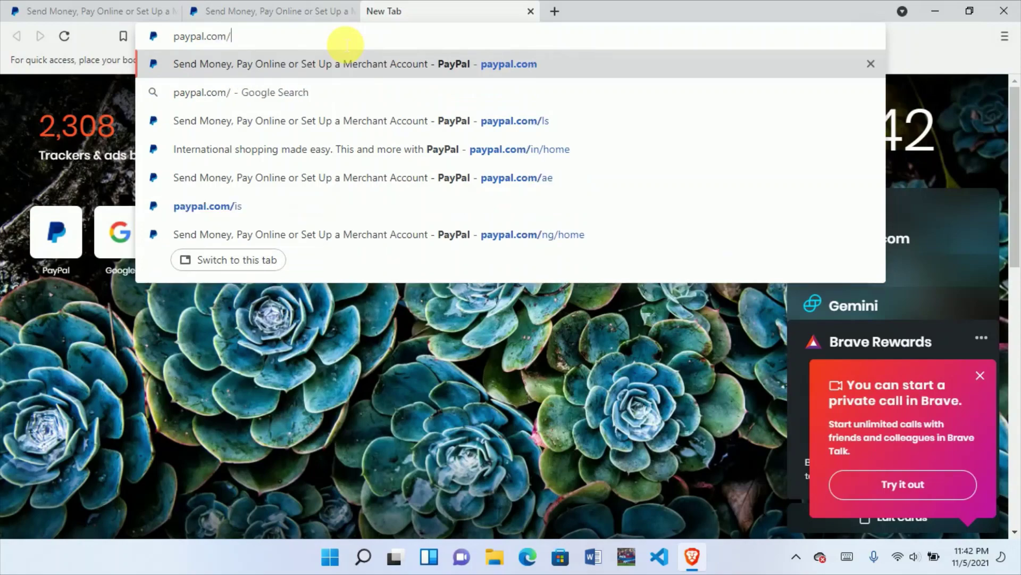
text(is)
key(Return)
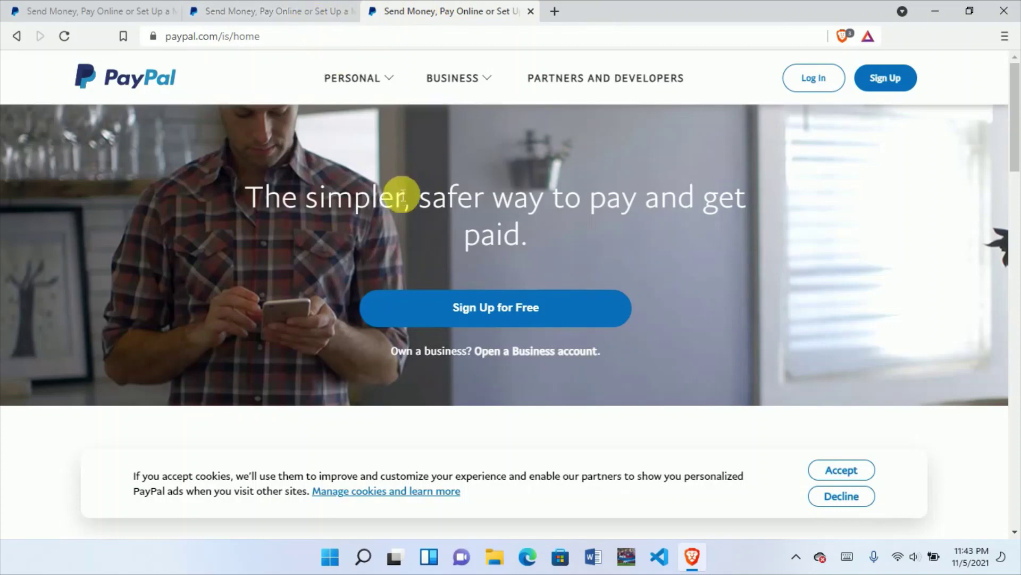
Step: Compare the second PayPal tab with the paypal.com/is page, scrolling down through it
mouse_move(390, 80)
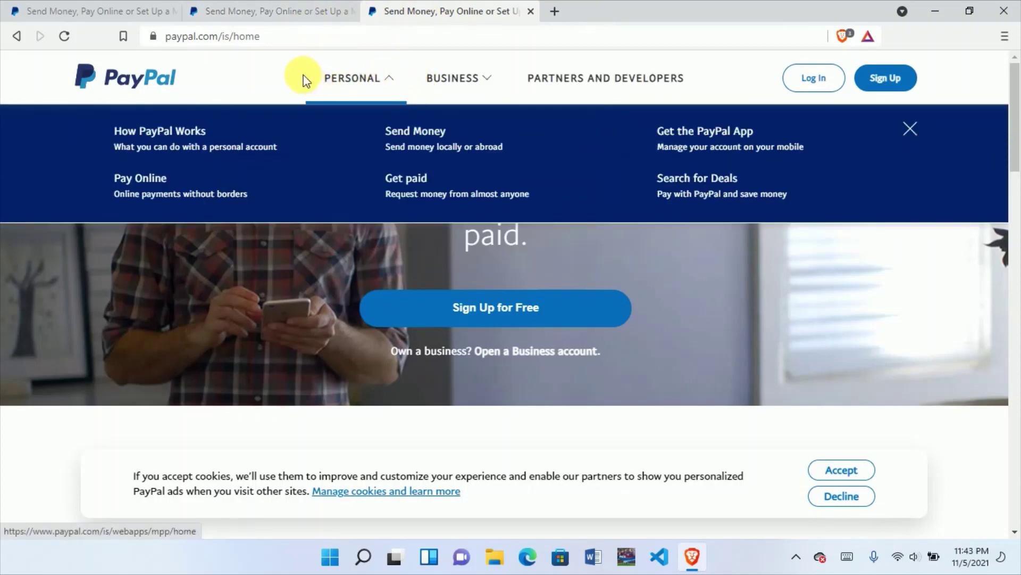
click(284, 10)
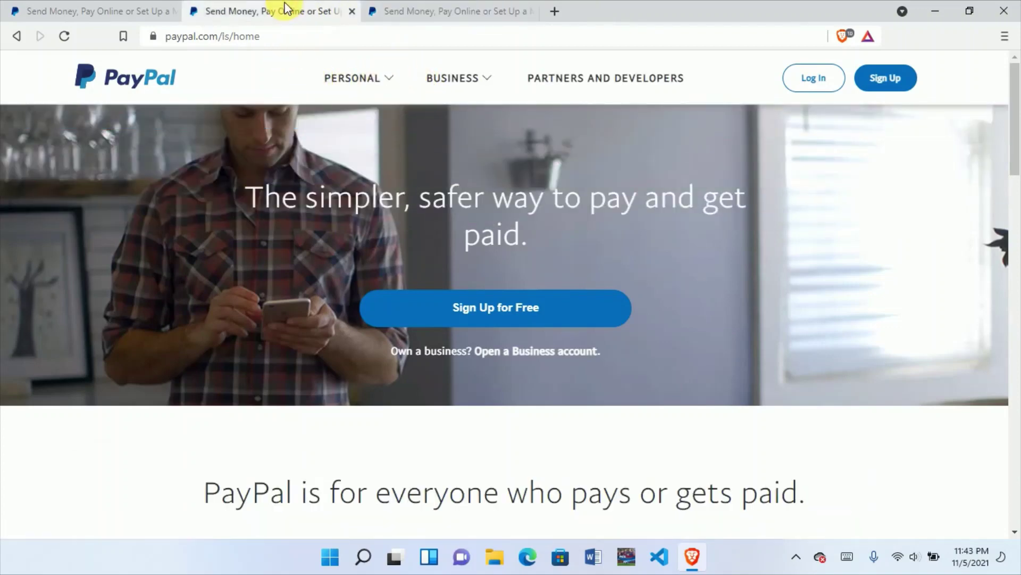
click(495, 9)
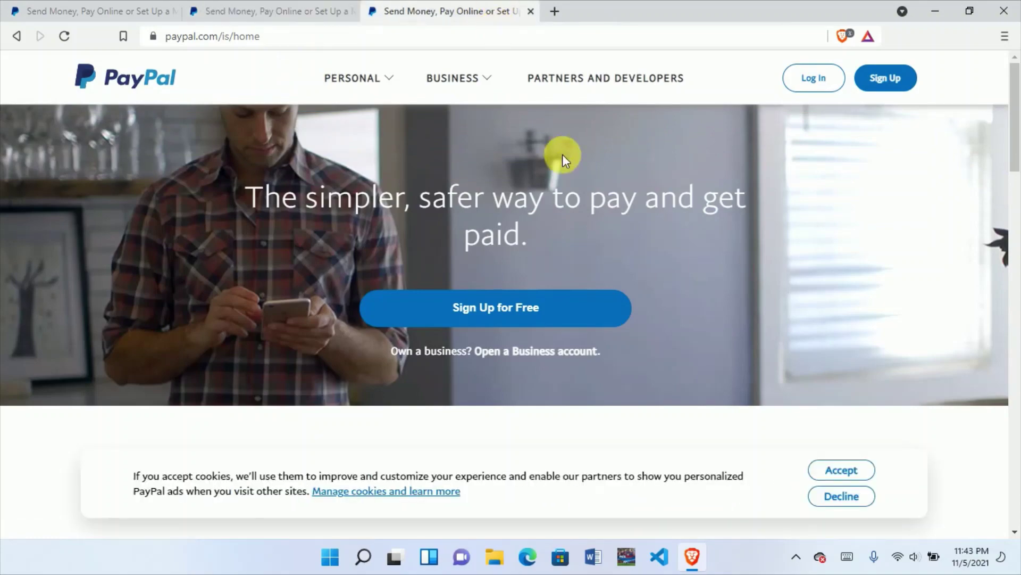
scroll(622, 234, down, 3)
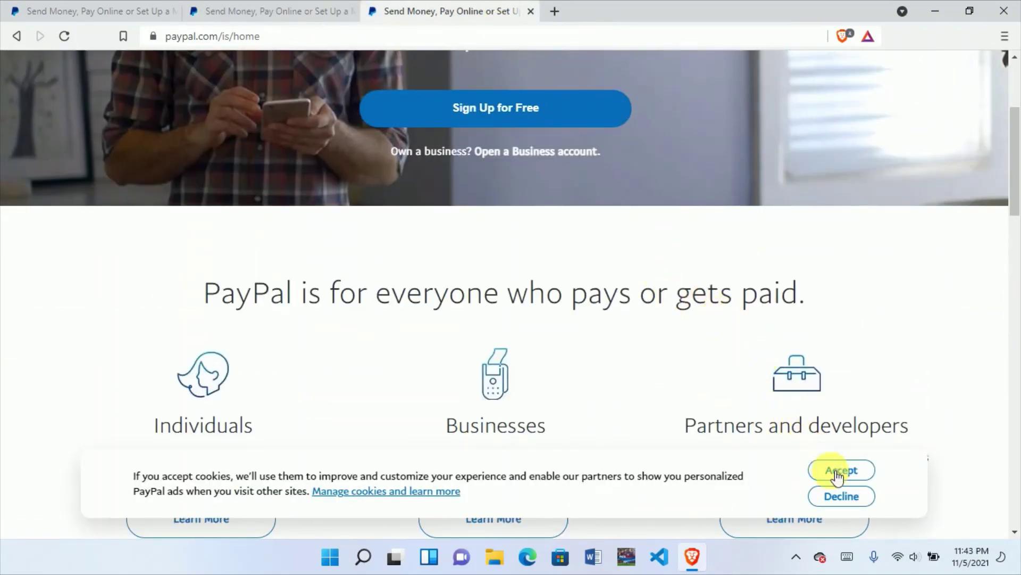
scroll(678, 266, down, 6)
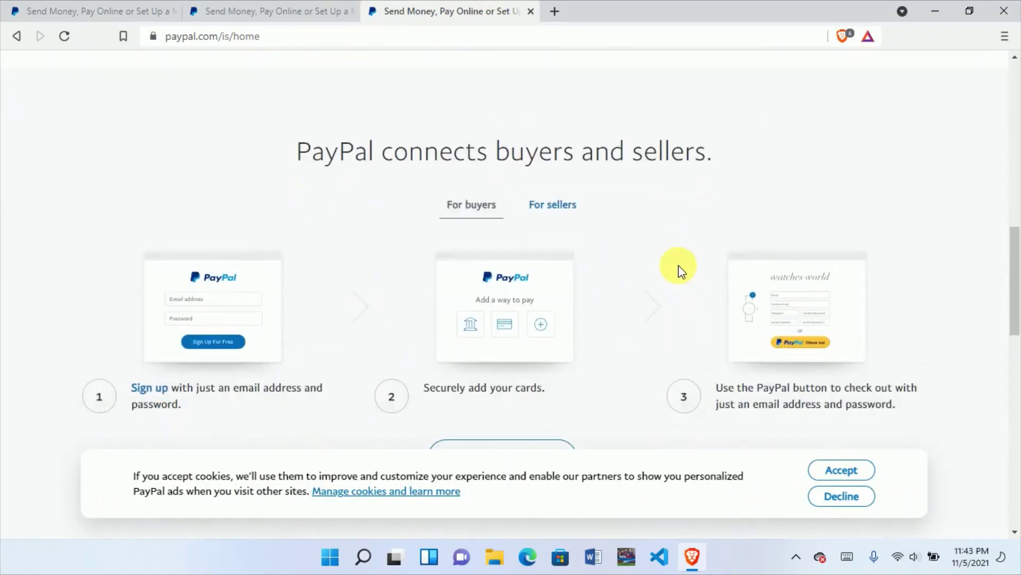
scroll(679, 265, down, 10)
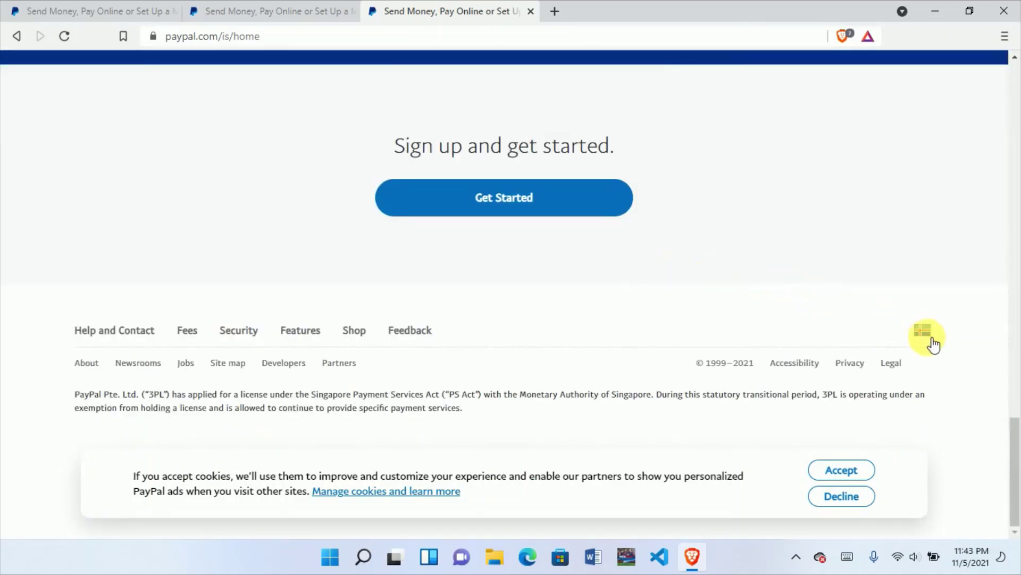
Step: Look over the paypal.com/ls and paypal.com/ng tabs, then add a fourth blank tab
click(233, 19)
scroll(1006, 449, down, 15)
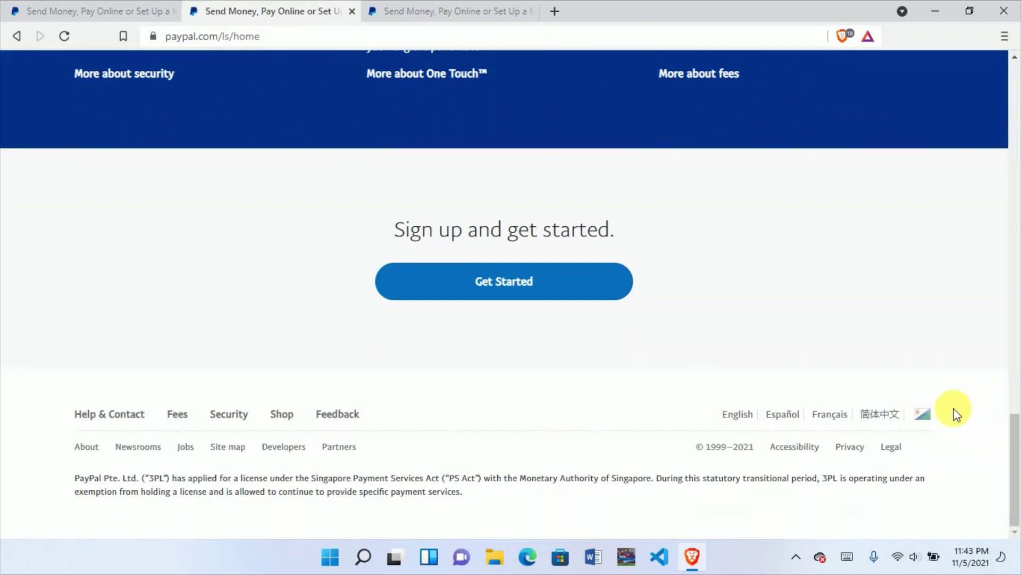
click(22, 10)
scroll(1016, 447, down, 8)
scroll(1016, 447, down, 10)
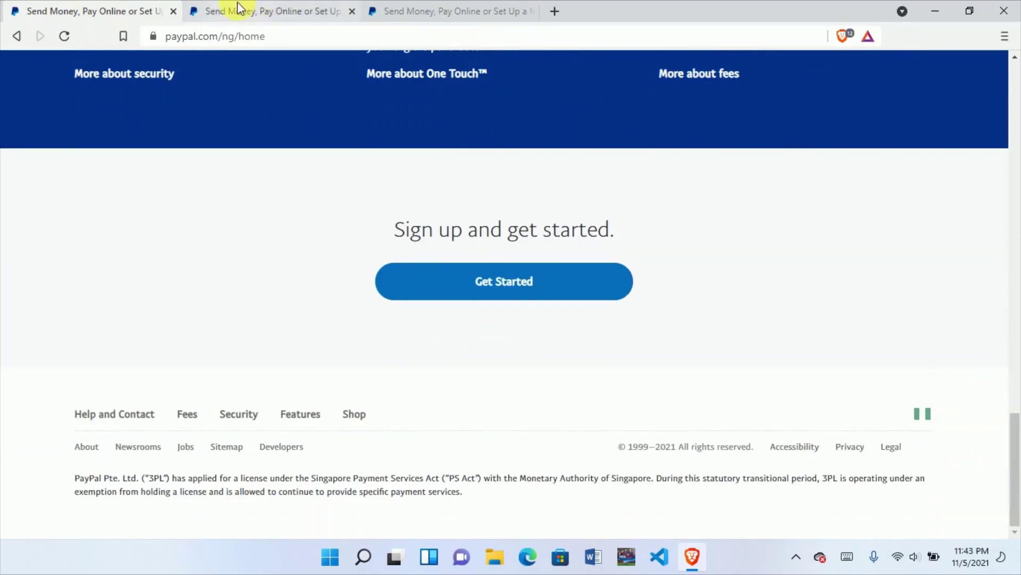
click(433, 11)
click(555, 11)
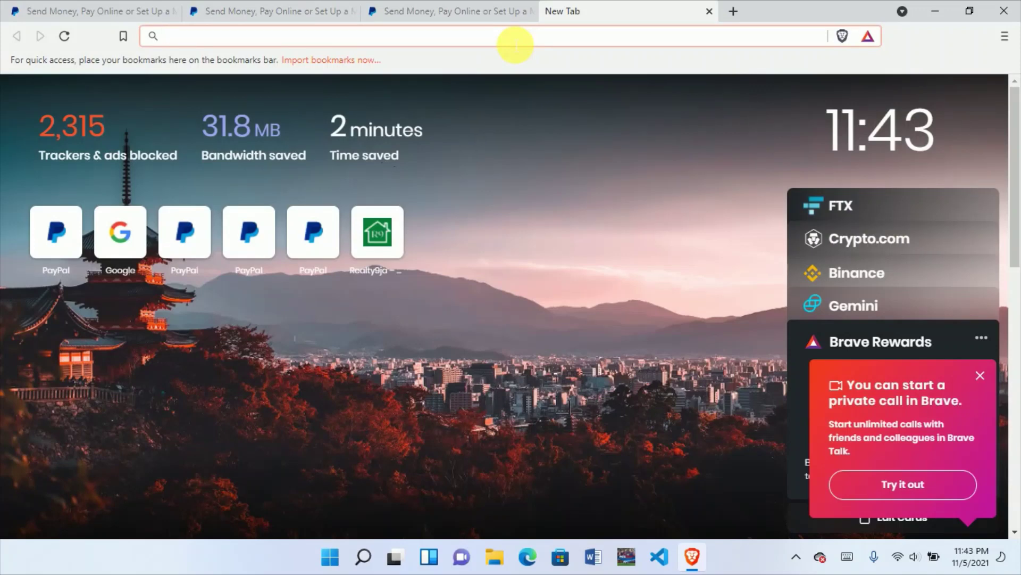
Step: Load paypal.com/ae in the blank tab and compare it with the paypal.com/is tab
text(paypal.c)
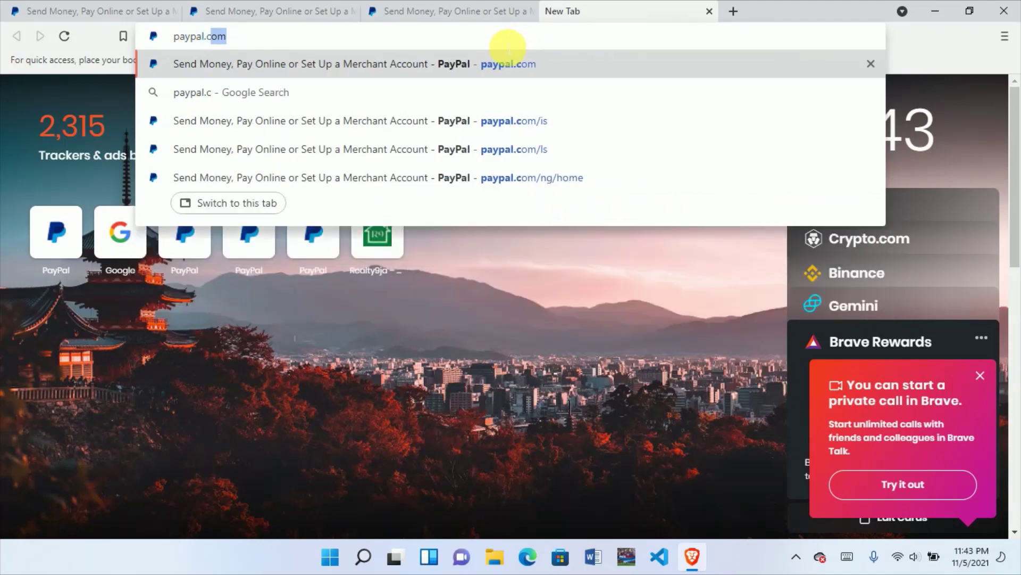
text(om/ae)
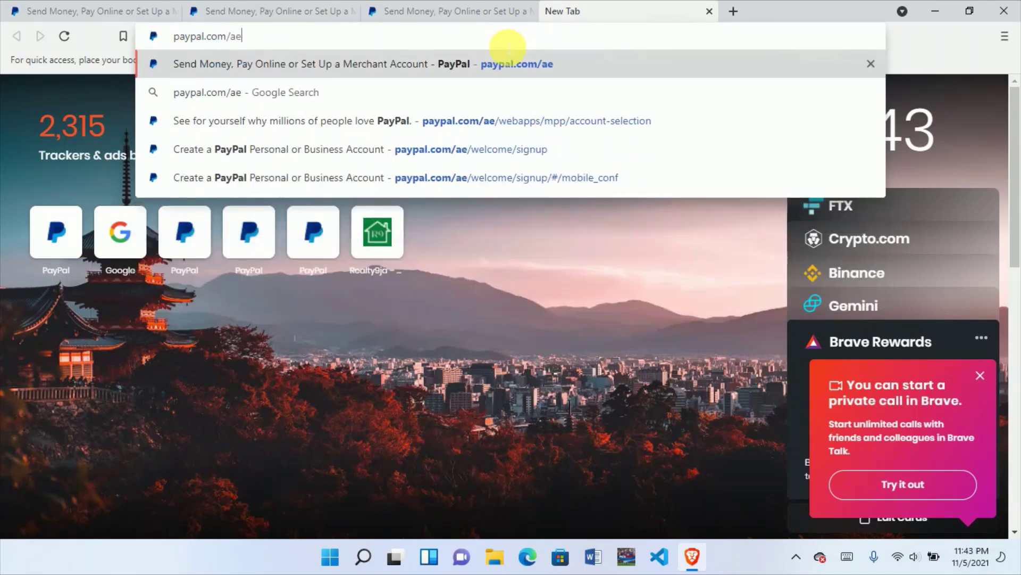
key(Return)
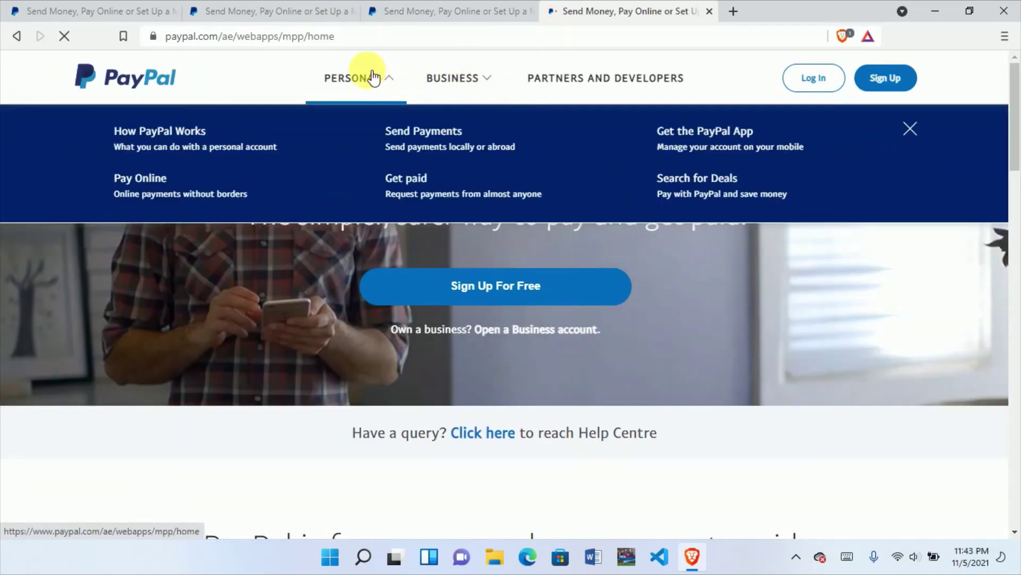
mouse_move(458, 78)
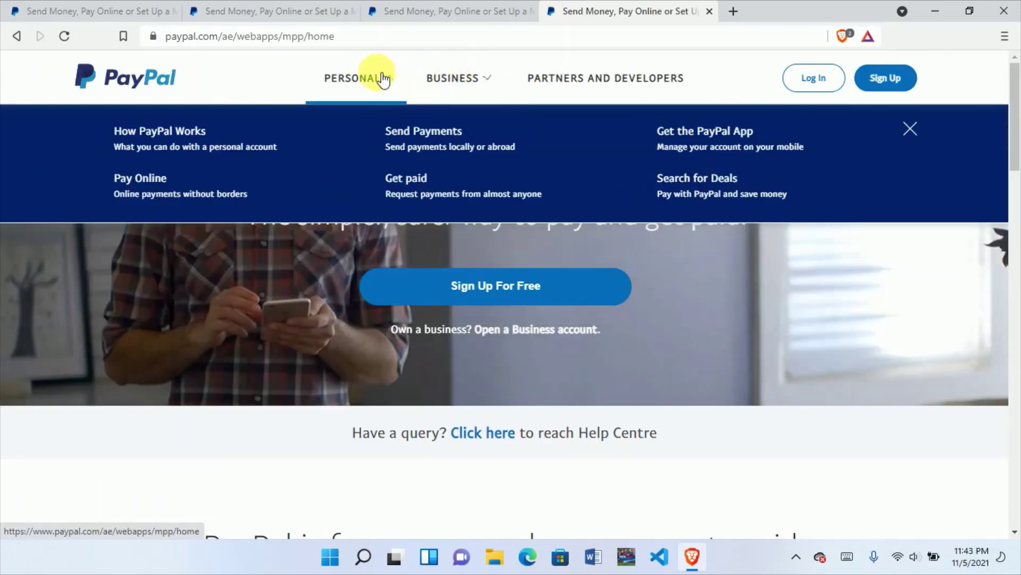
scroll(337, 97, down, 2)
scroll(337, 97, up, 2)
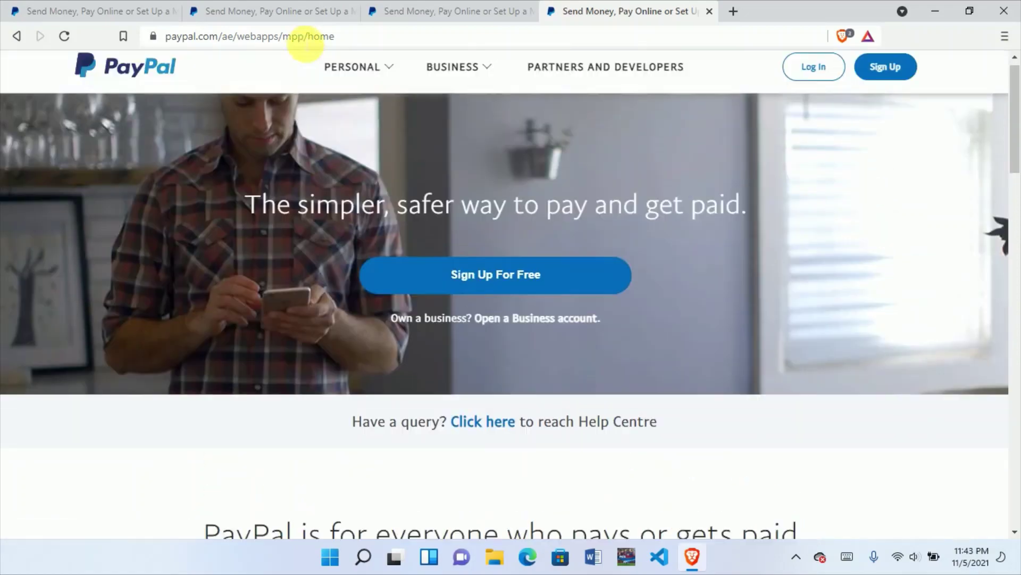
click(303, 9)
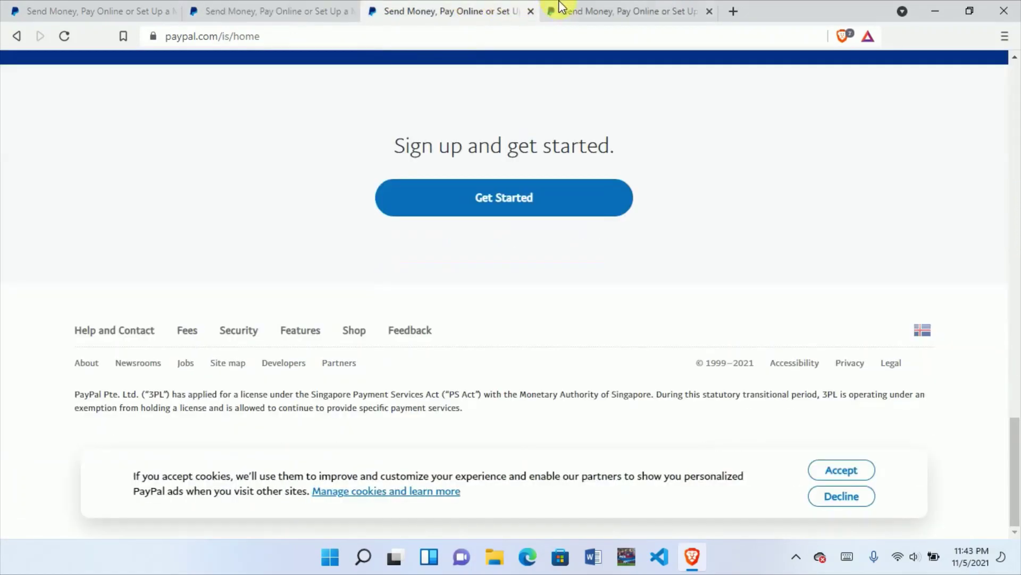
click(570, 11)
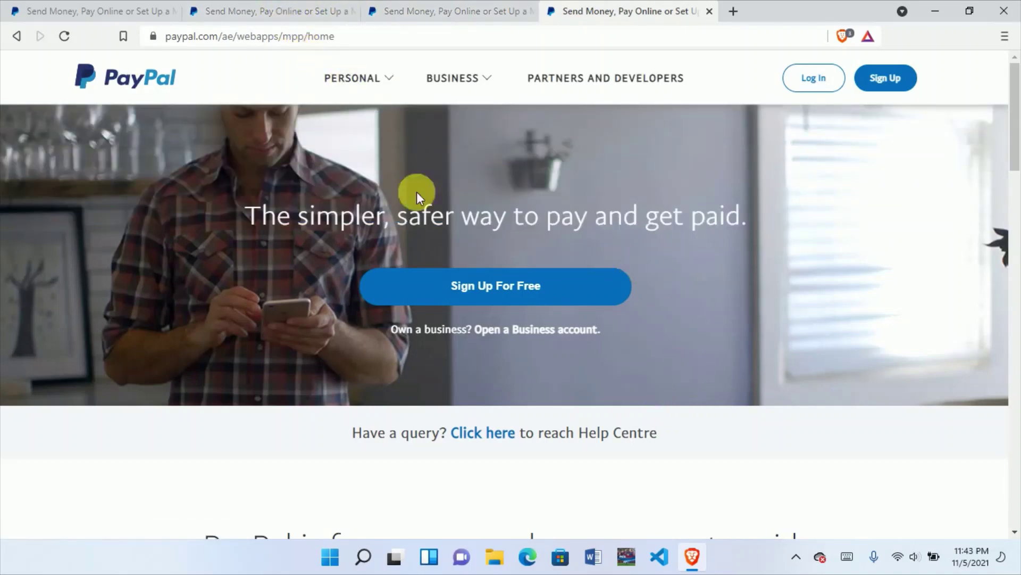
Step: Return to the paypal.com/ls tab, check its full https address, and scroll to the top
click(287, 12)
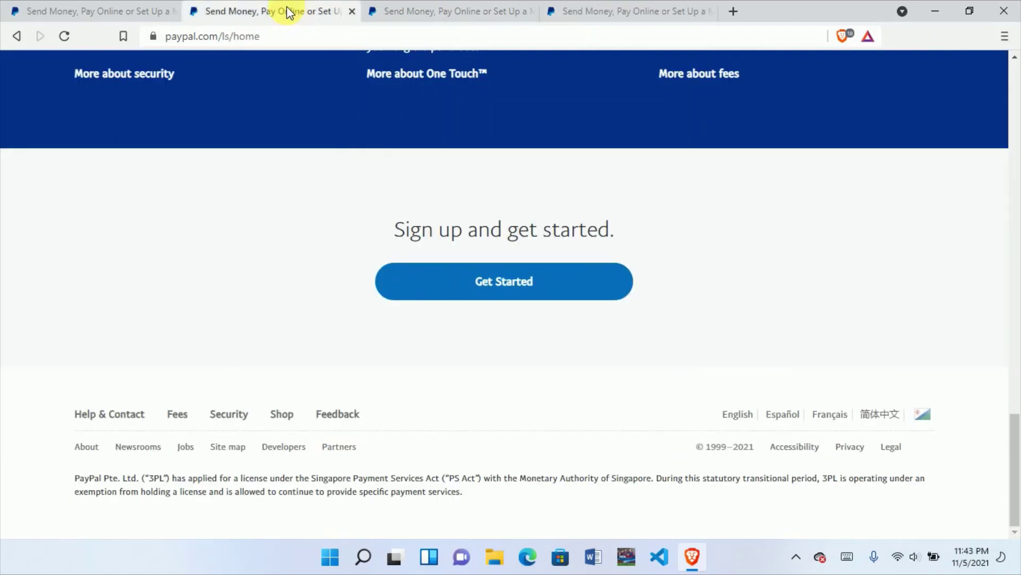
click(229, 39)
click(229, 39)
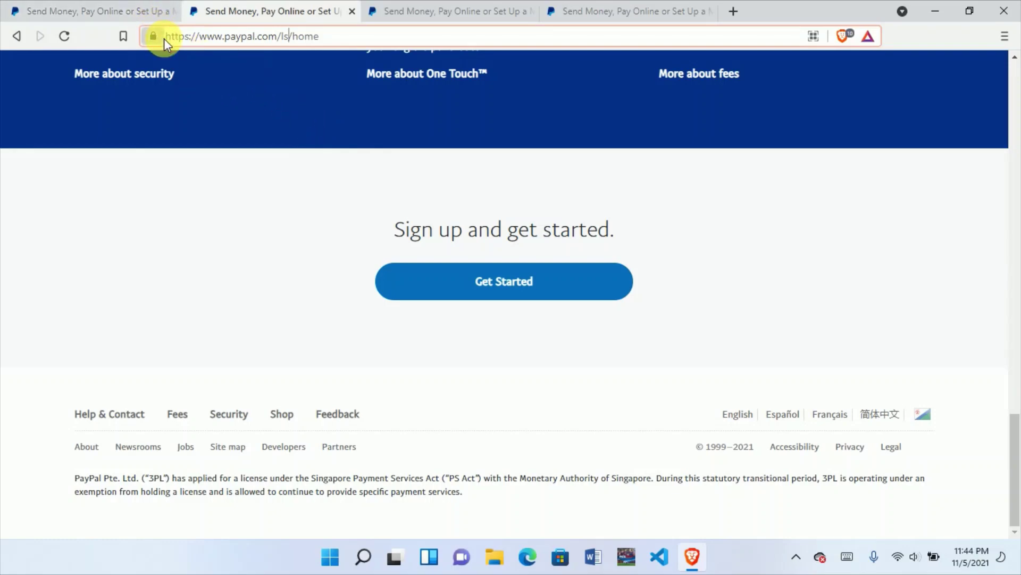
click(186, 38)
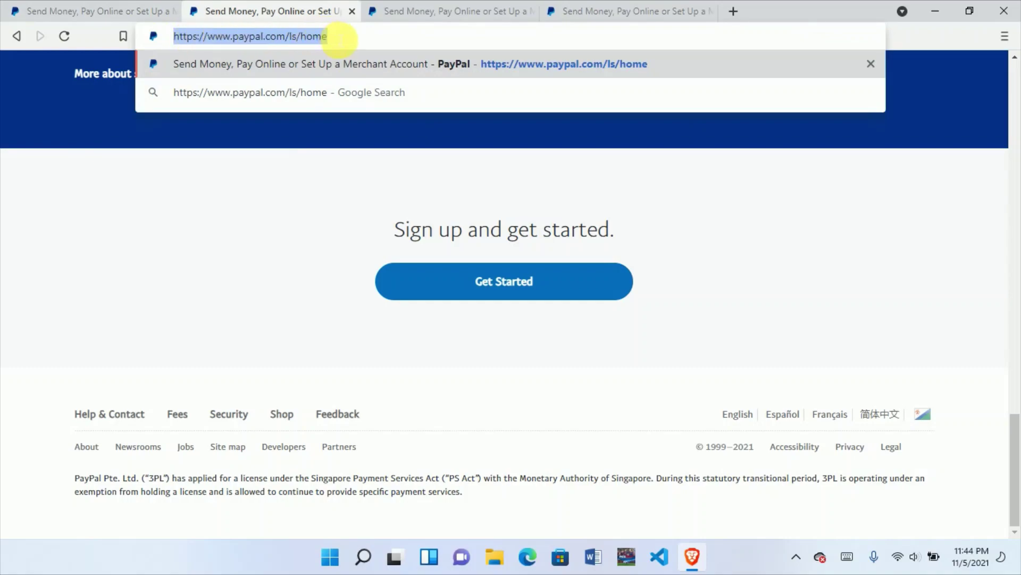
click(266, 216)
scroll(410, 187, up, 1)
scroll(425, 160, up, 15)
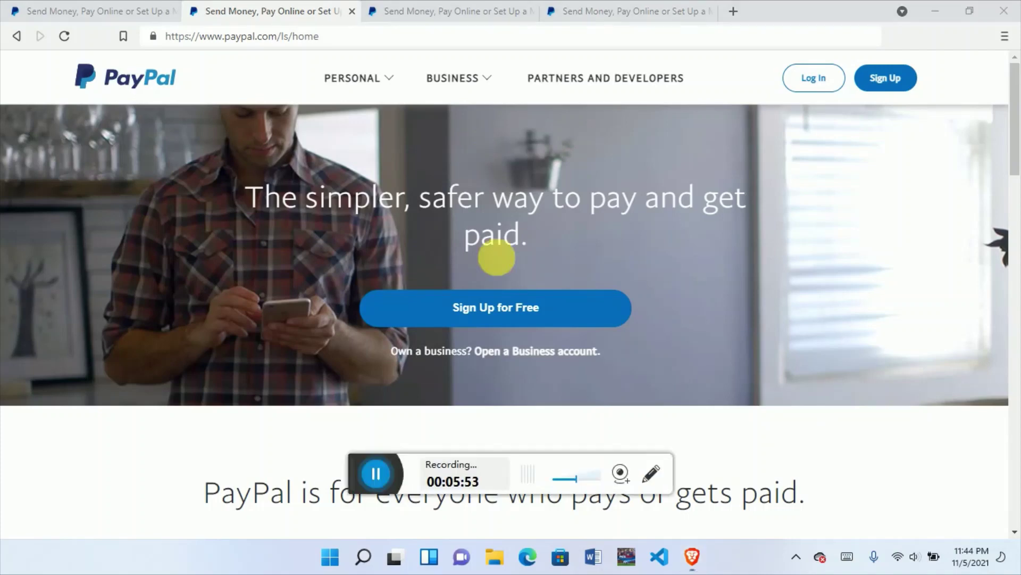
Step: Compare the ls and ae tabs, then click Sign Up on the UAE PayPal home page
click(369, 480)
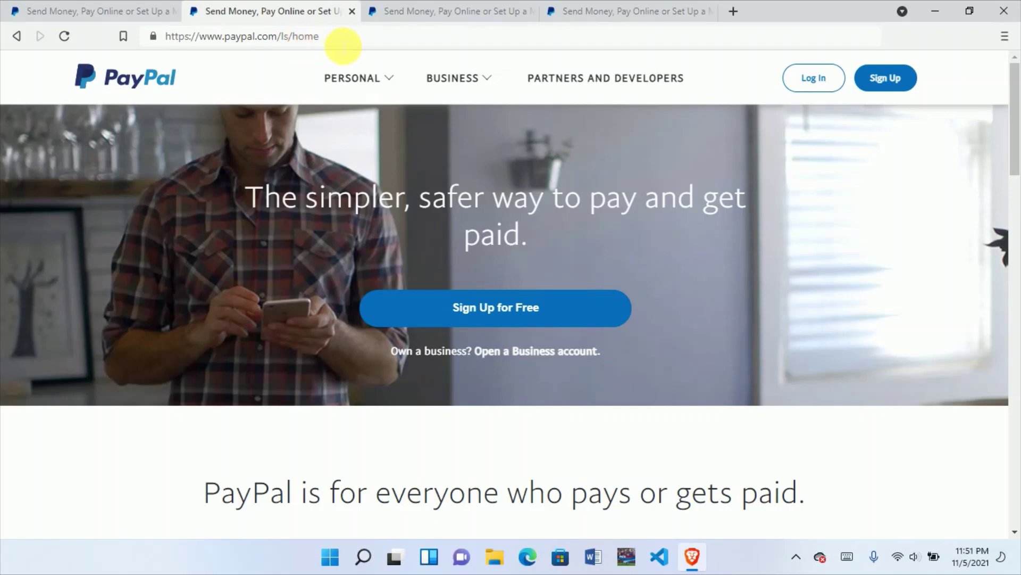
drag(345, 42, 166, 38)
click(216, 219)
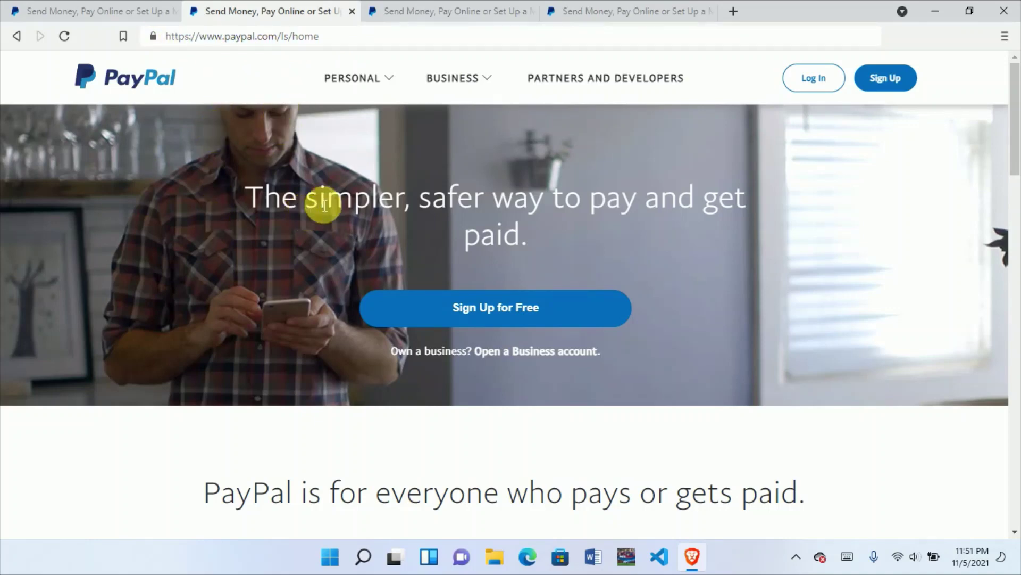
click(588, 8)
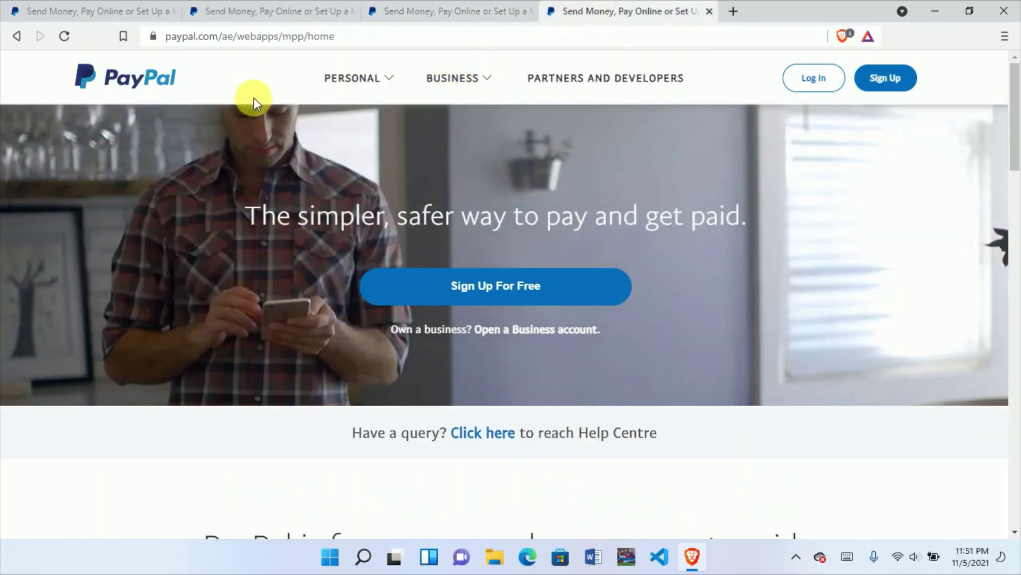
click(265, 8)
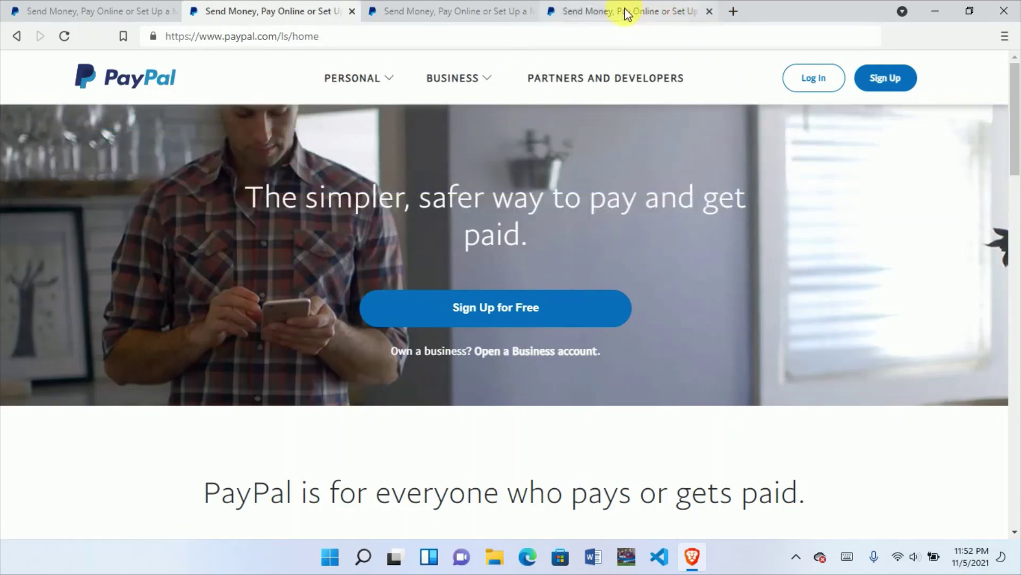
click(598, 1)
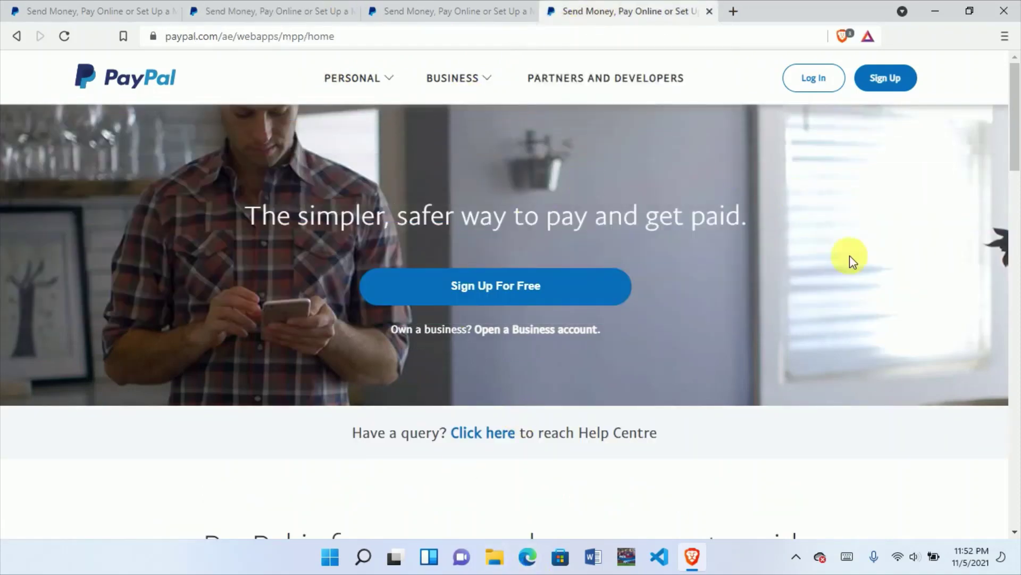
click(293, 3)
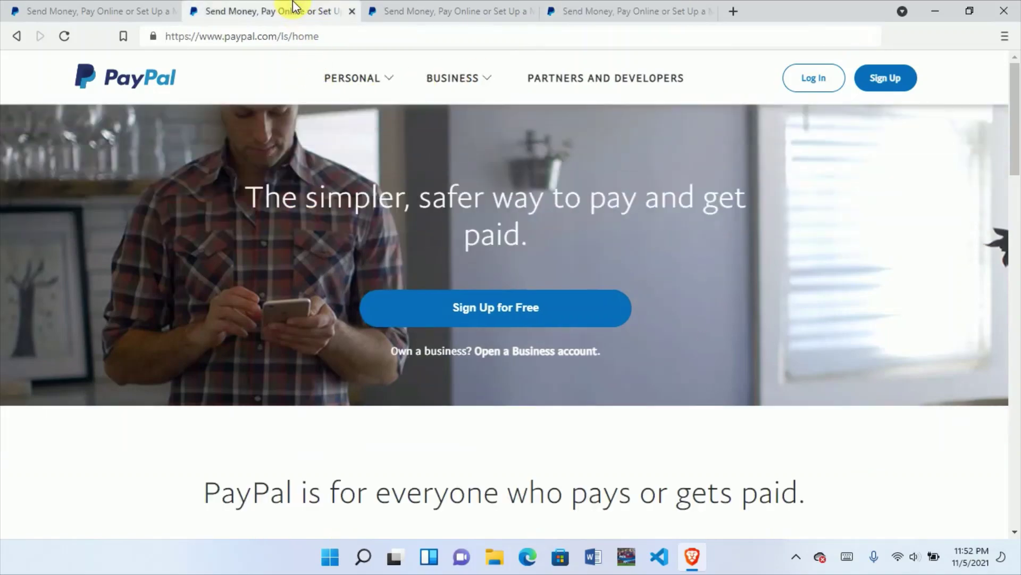
click(646, 8)
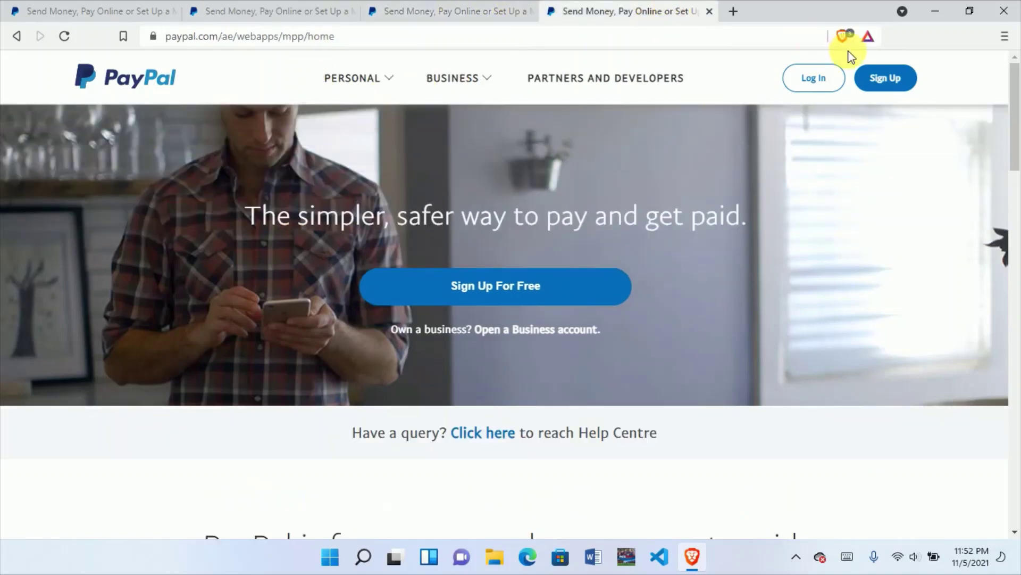
click(887, 83)
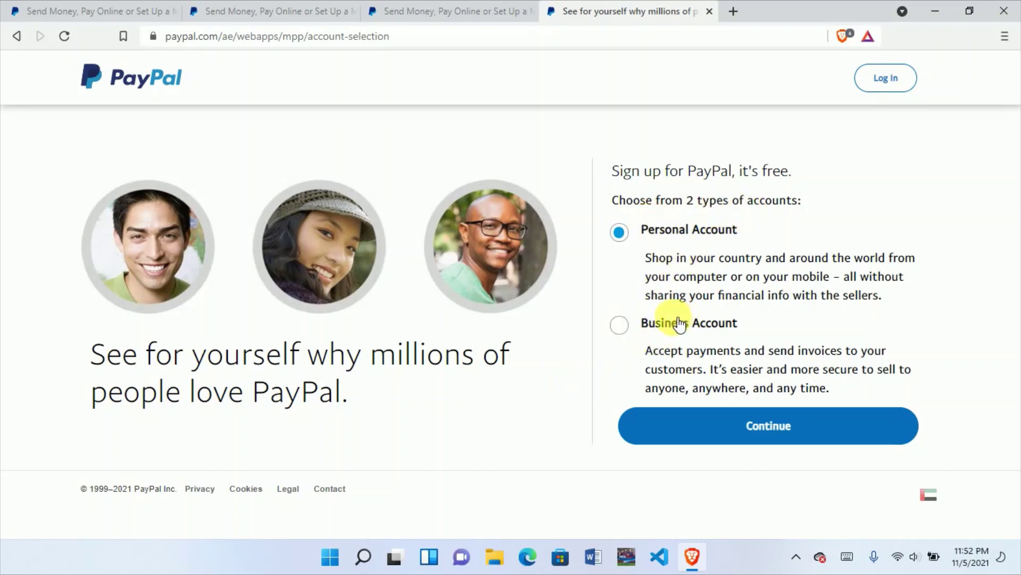
Step: Pick Business Account instead of Personal and continue to the business sign-up
click(626, 326)
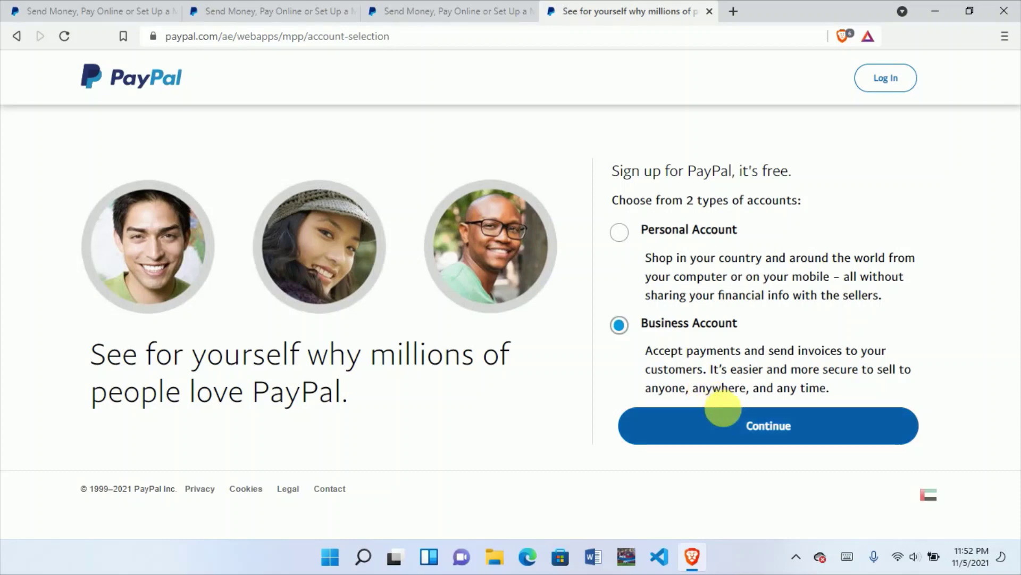
click(740, 425)
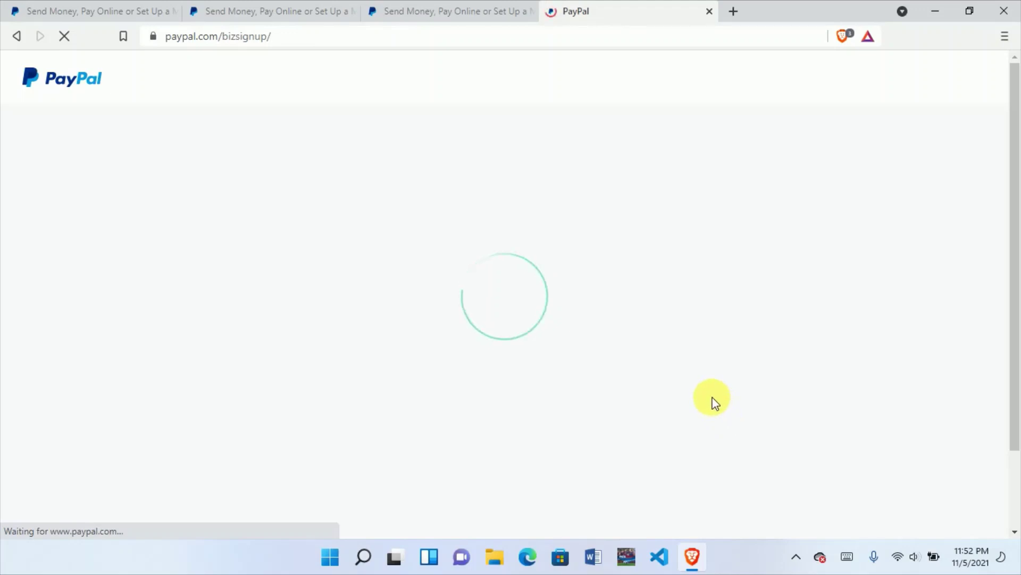
click(615, 391)
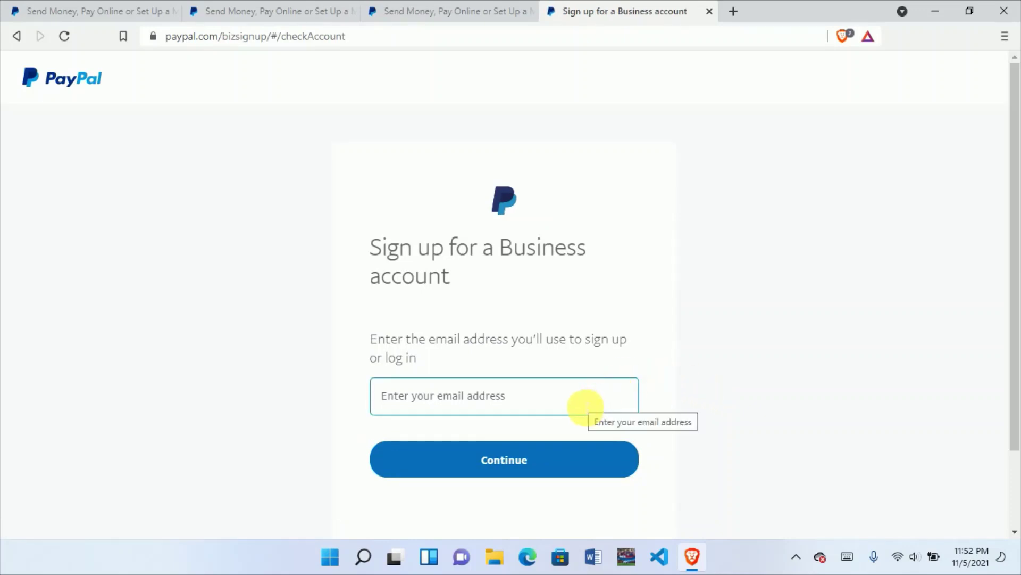
Step: Enter a Gmail address as the business sign-up email and submit it
click(585, 407)
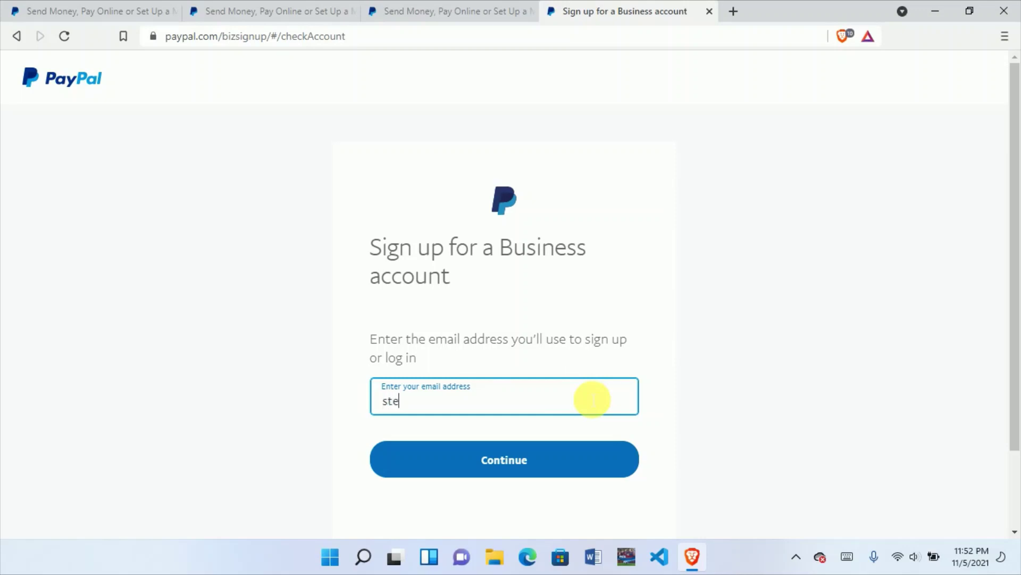
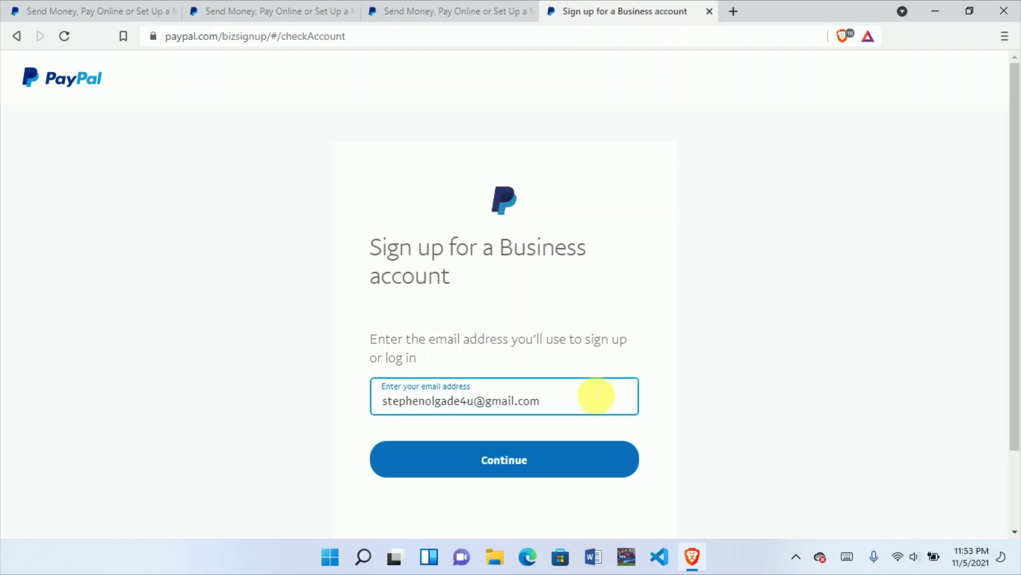
click(559, 461)
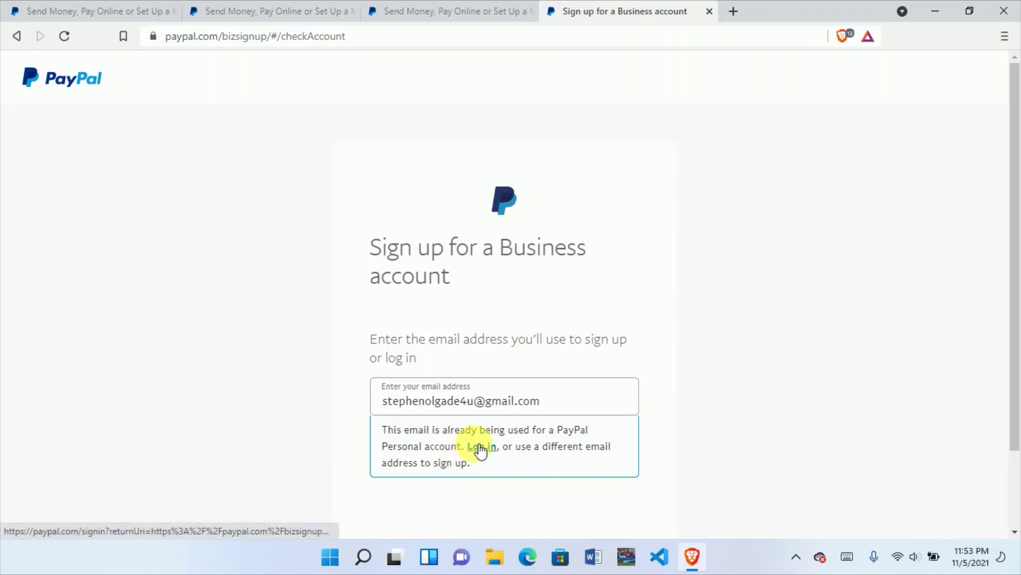
click(570, 408)
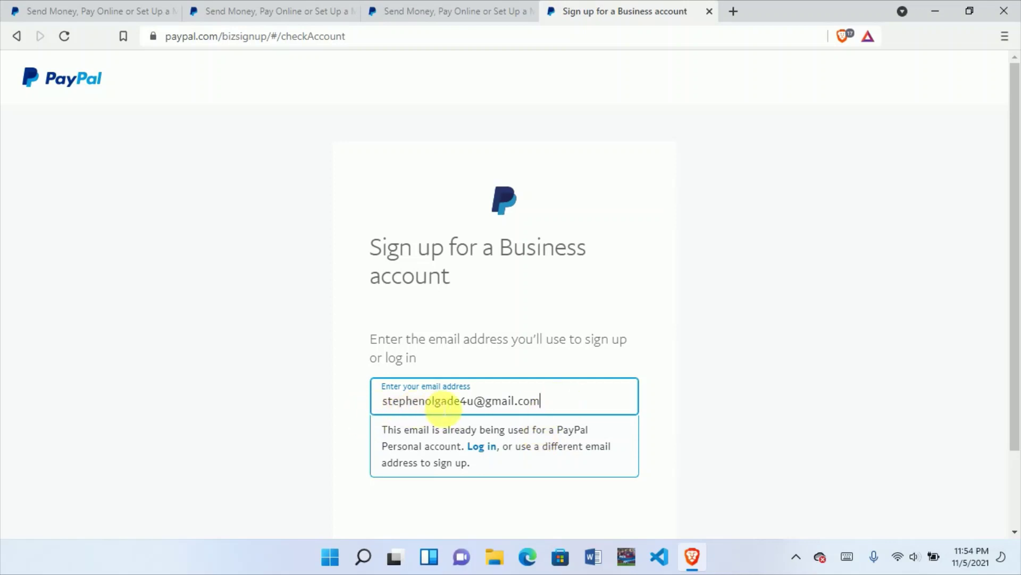
drag(473, 402, 412, 406)
key(BackSpace)
key(BackSpace)
key(BackSpace)
key(BackSpace)
key(BackSpace)
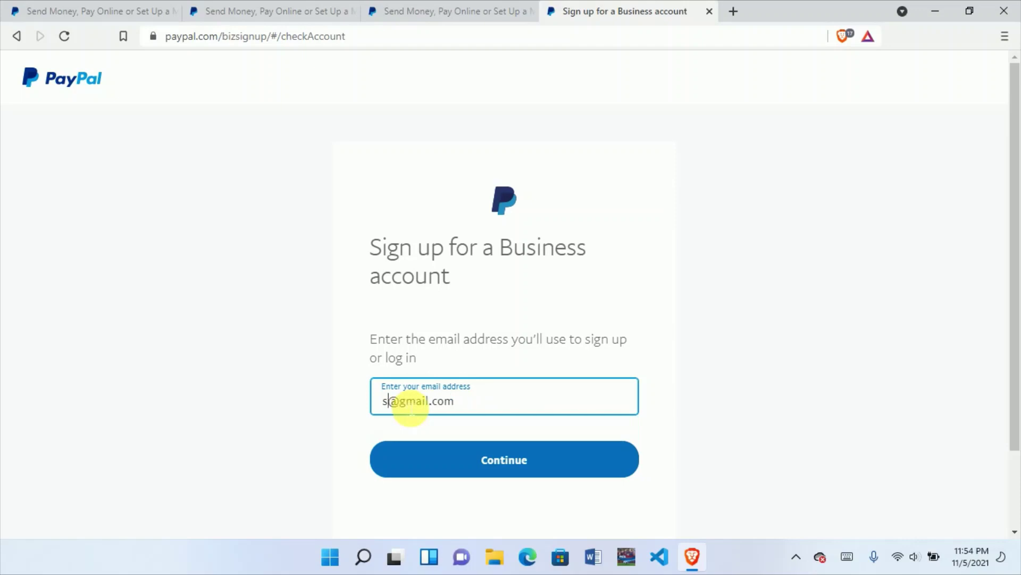
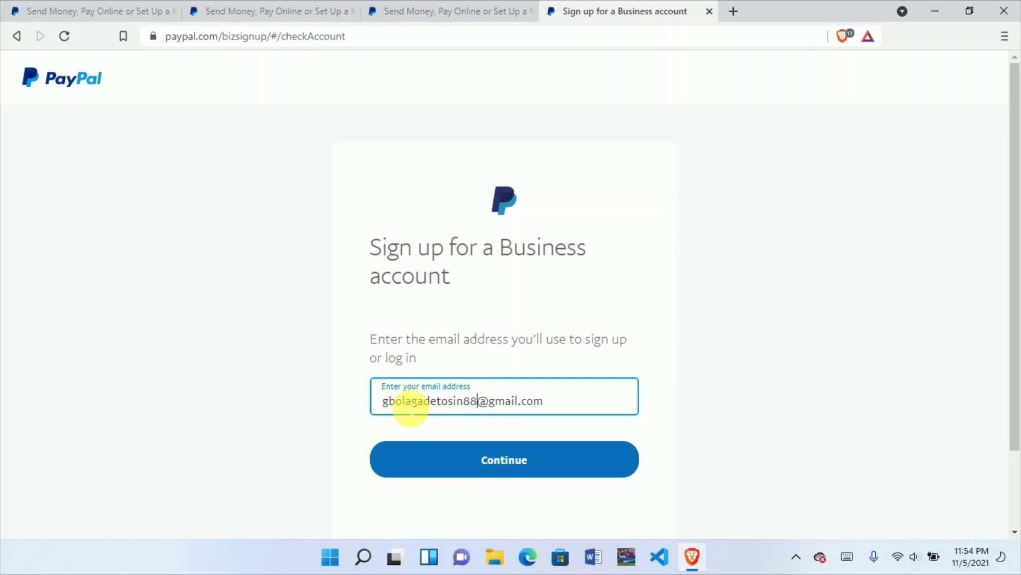
click(487, 453)
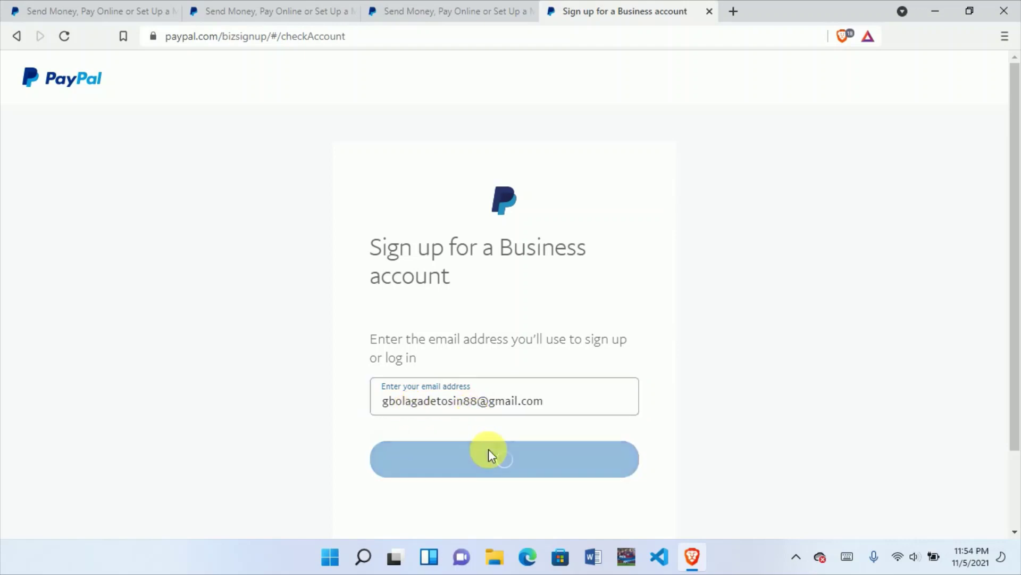
click(479, 381)
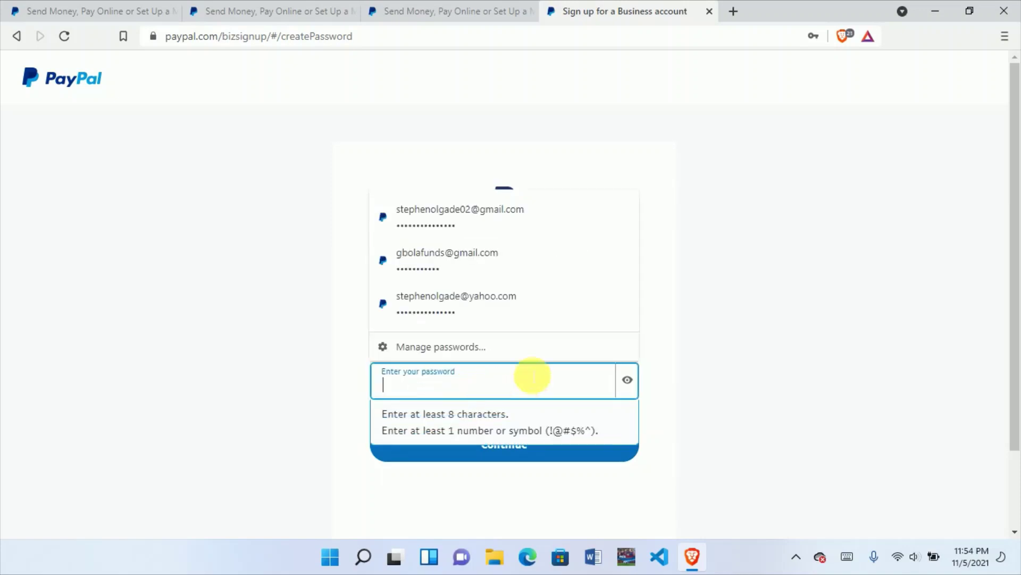
Step: Enter an 8-character account password and continue the sign-up
click(506, 381)
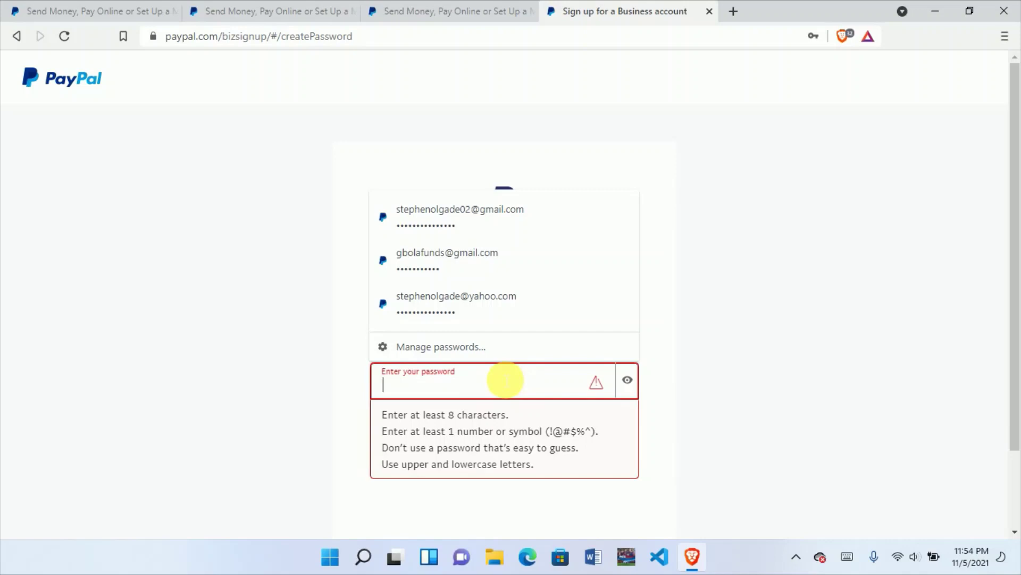
text(••••••)
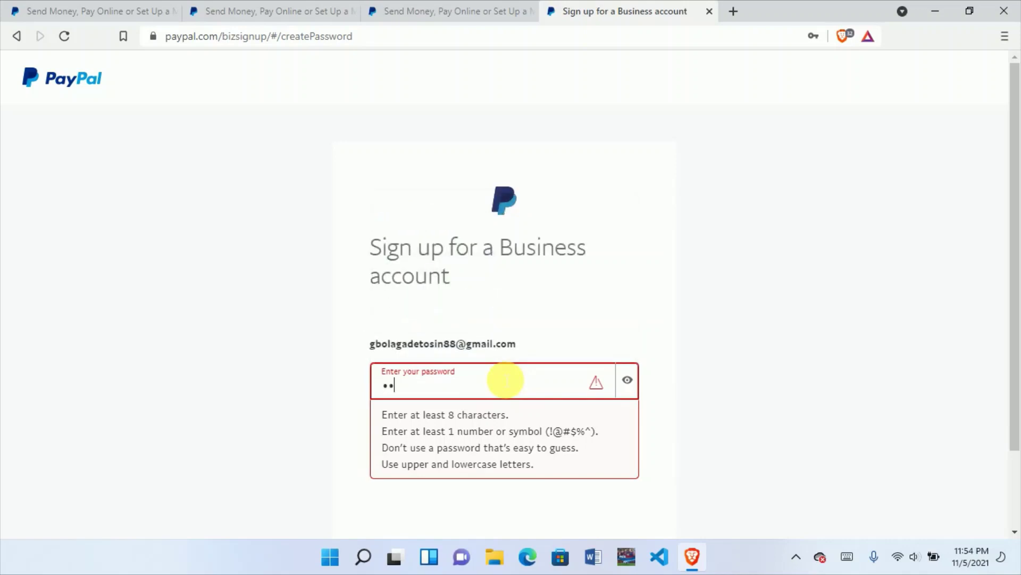
text(••)
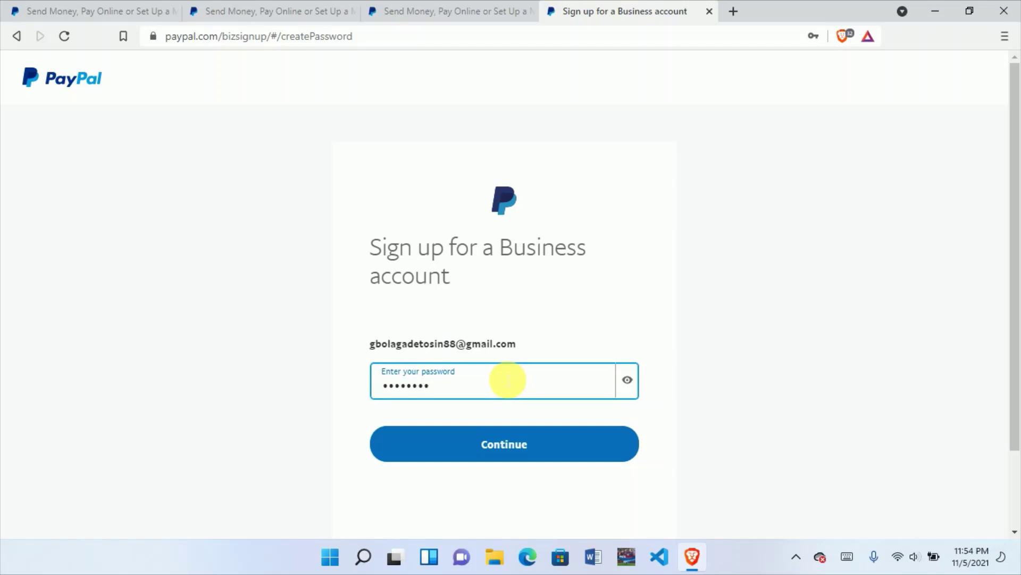
click(517, 442)
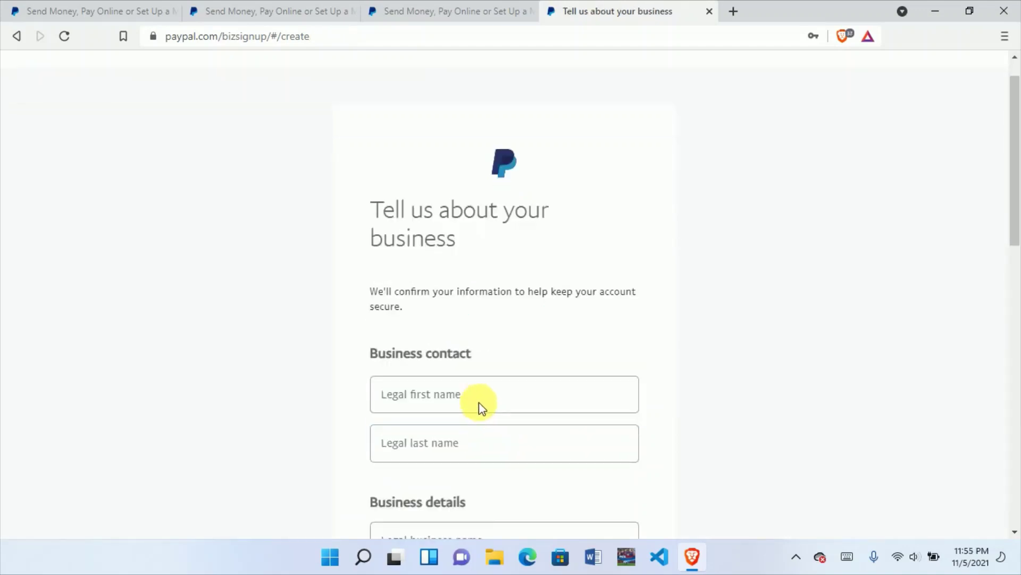
Step: Enter the contact's legal first name and legal last name on the business form
scroll(479, 403, down, 1)
click(447, 331)
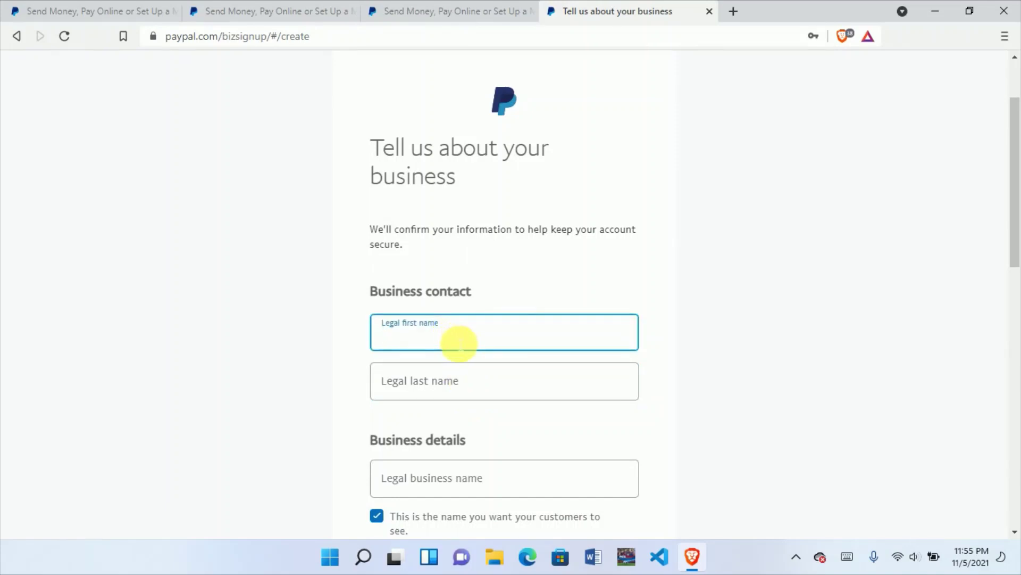
text(STE)
key(BackSpace)
key(BackSpace)
click(464, 398)
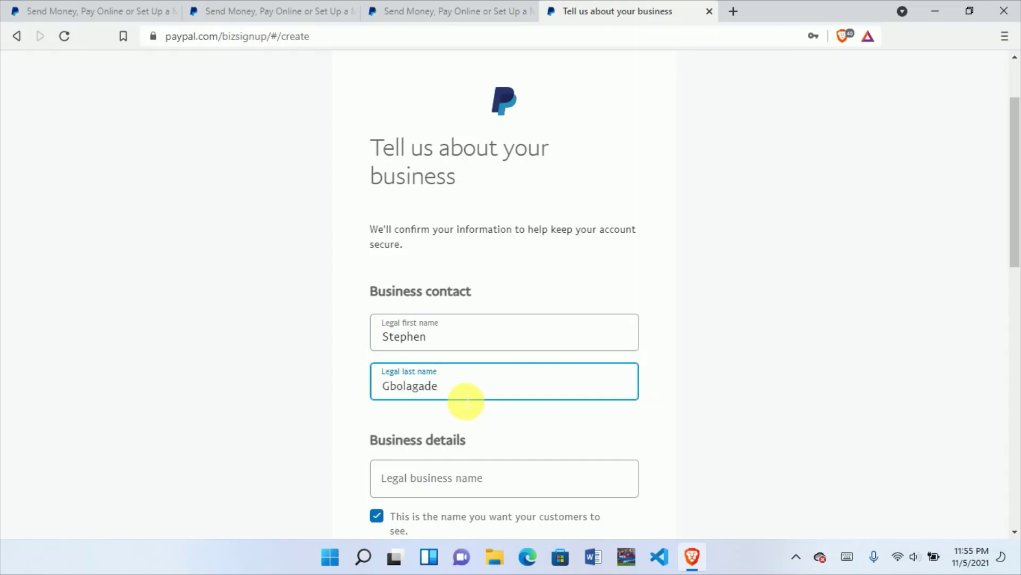
scroll(527, 417, down, 2)
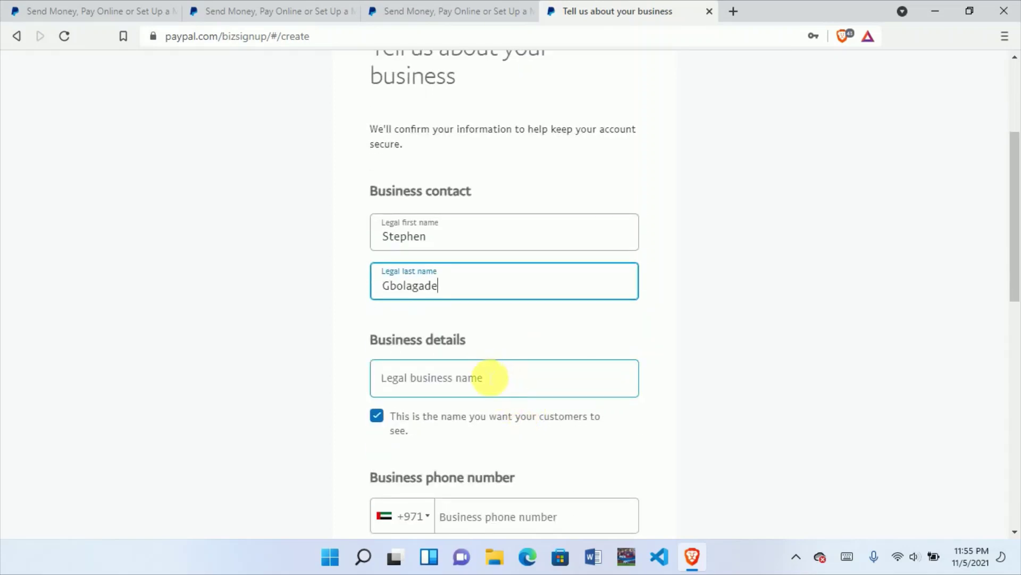
scroll(486, 378, down, 2)
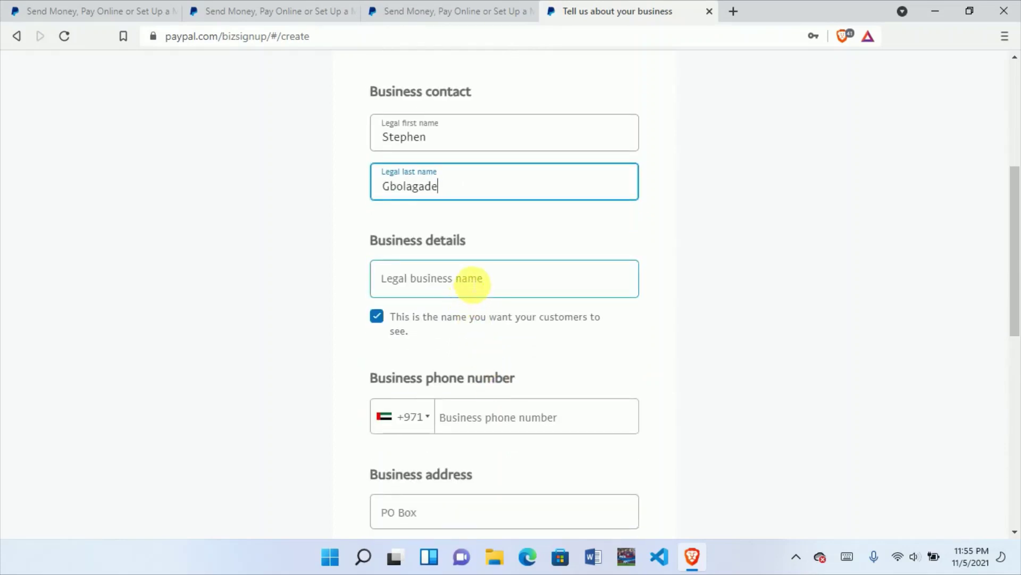
Step: Enter the legal business name, correcting an initial mistyped entry
click(471, 282)
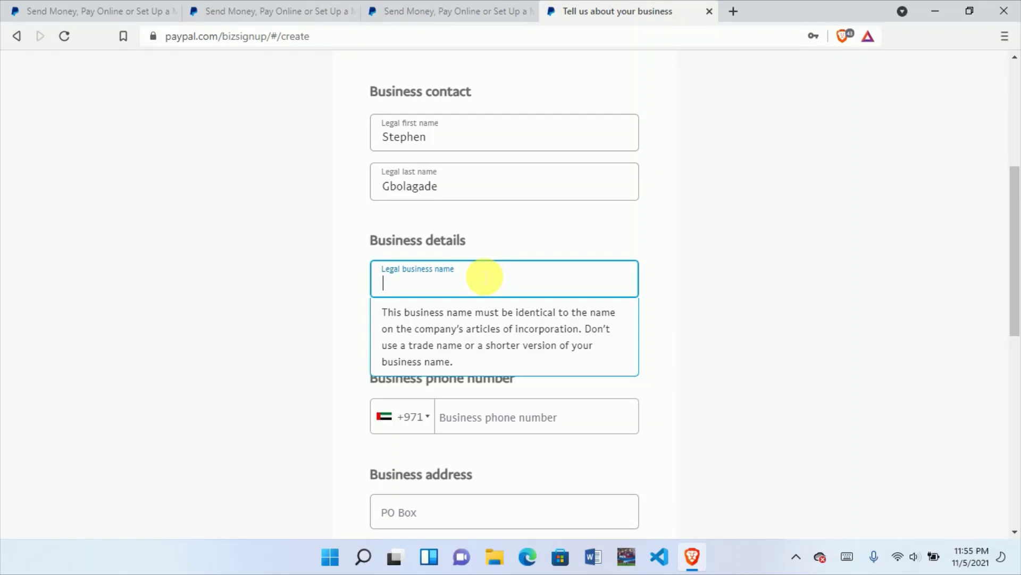
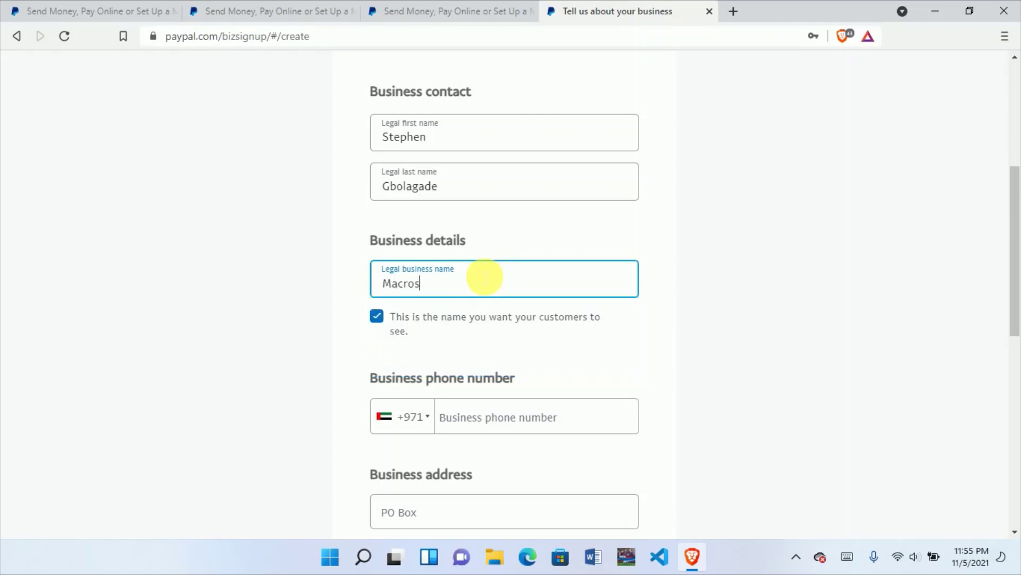
key(BackSpace)
key(BackSpace)
key(BackSpace)
key(BackSpace)
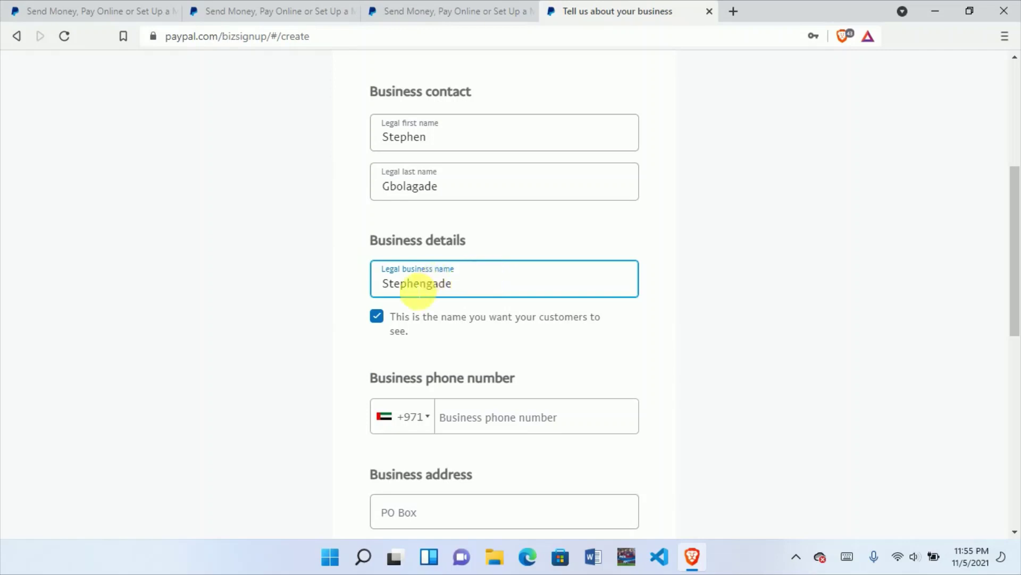
Step: Change the business phone country code from UAE +971 to Nigeria +234
click(420, 421)
scroll(456, 461, down, 3)
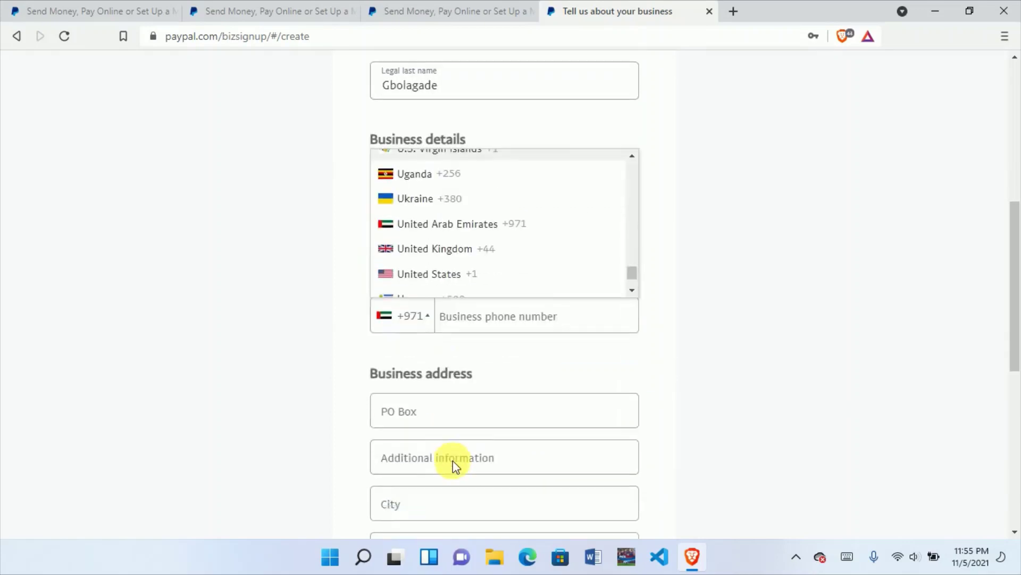
scroll(417, 163, up, 3)
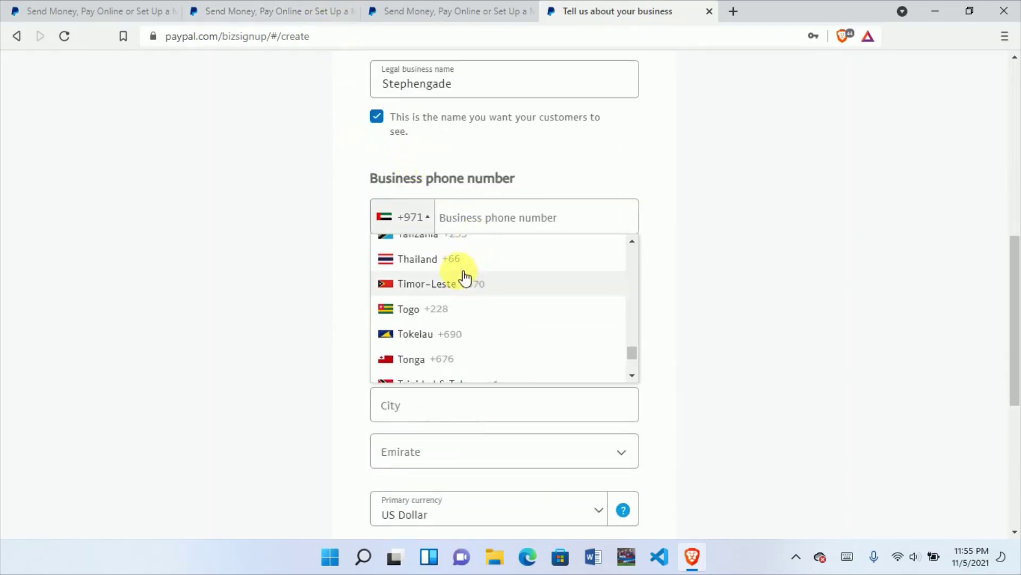
scroll(461, 274, up, 5)
scroll(459, 270, up, 20)
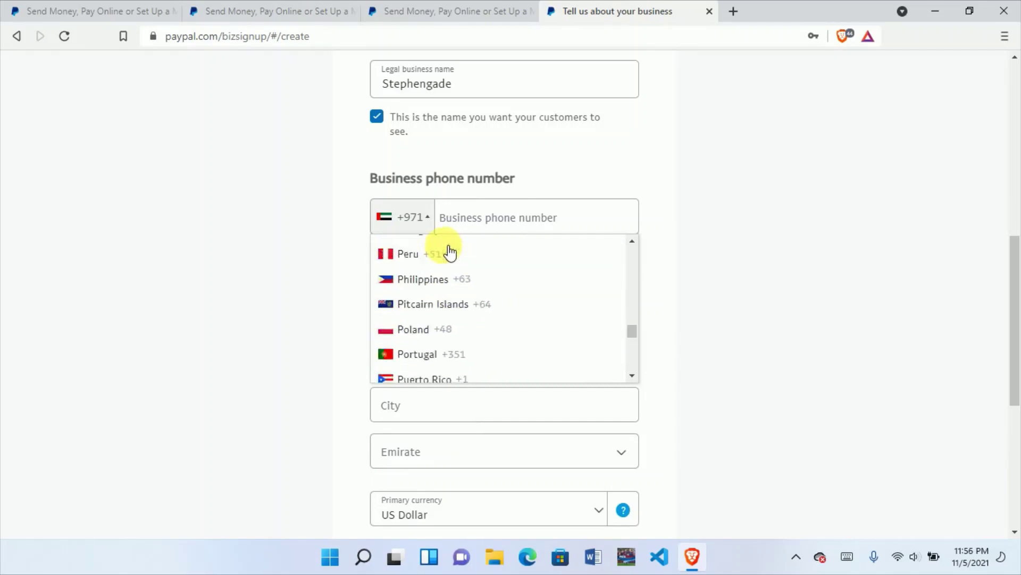
scroll(453, 246, up, 20)
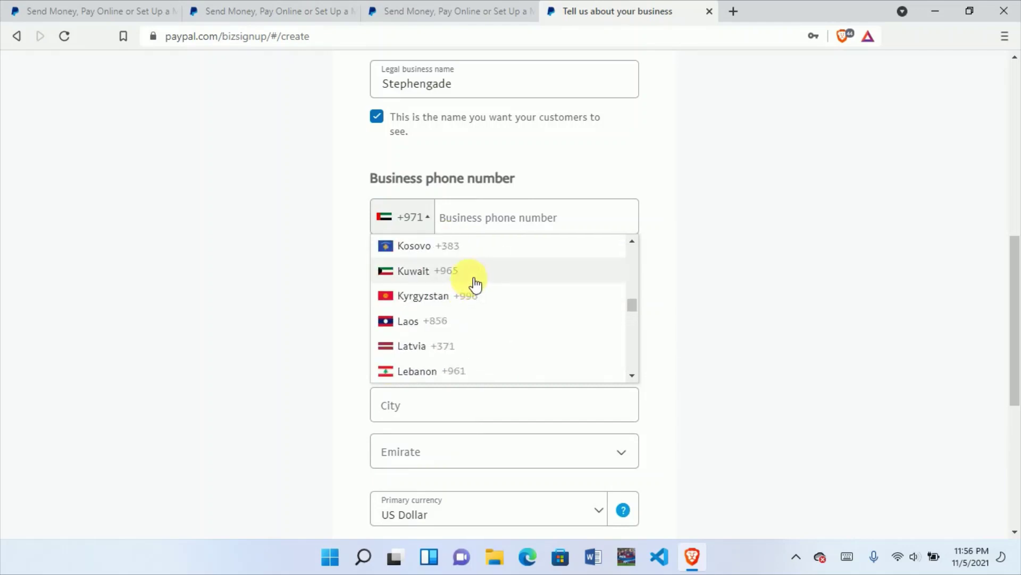
scroll(478, 261, up, 4)
scroll(498, 264, down, 20)
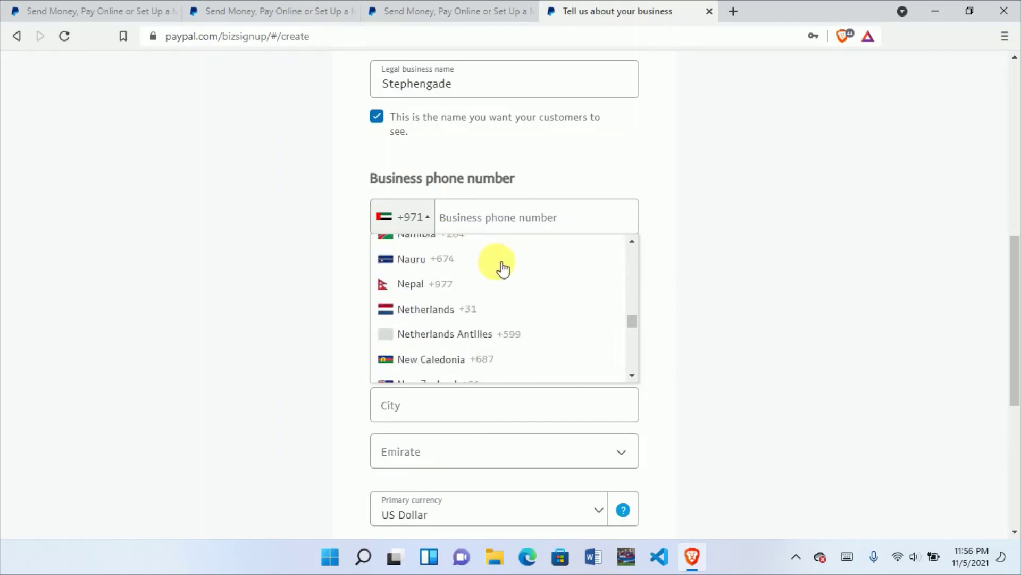
scroll(507, 267, down, 15)
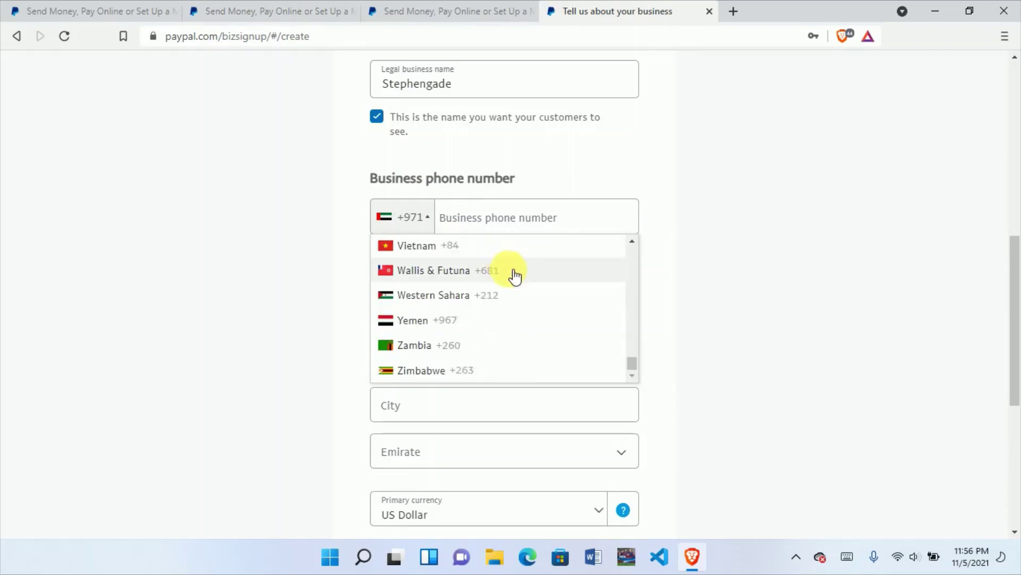
scroll(553, 301, up, 20)
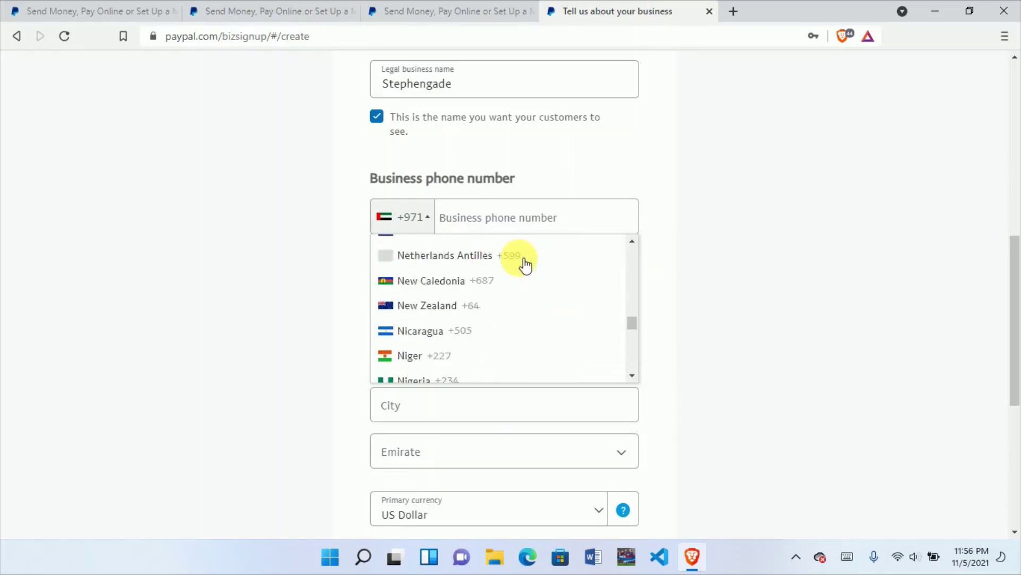
scroll(526, 265, up, 9)
scroll(526, 265, down, 8)
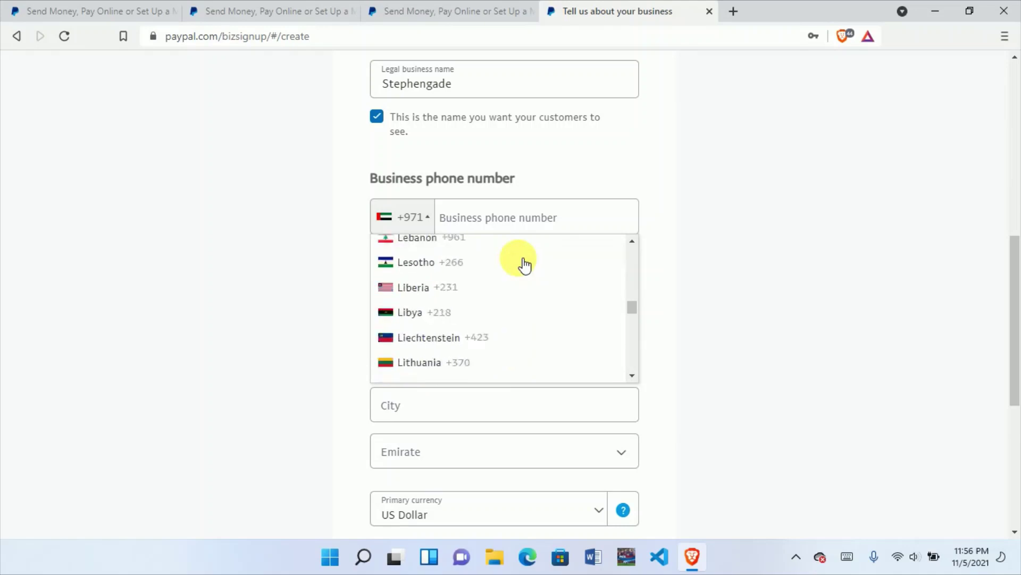
scroll(524, 264, down, 4)
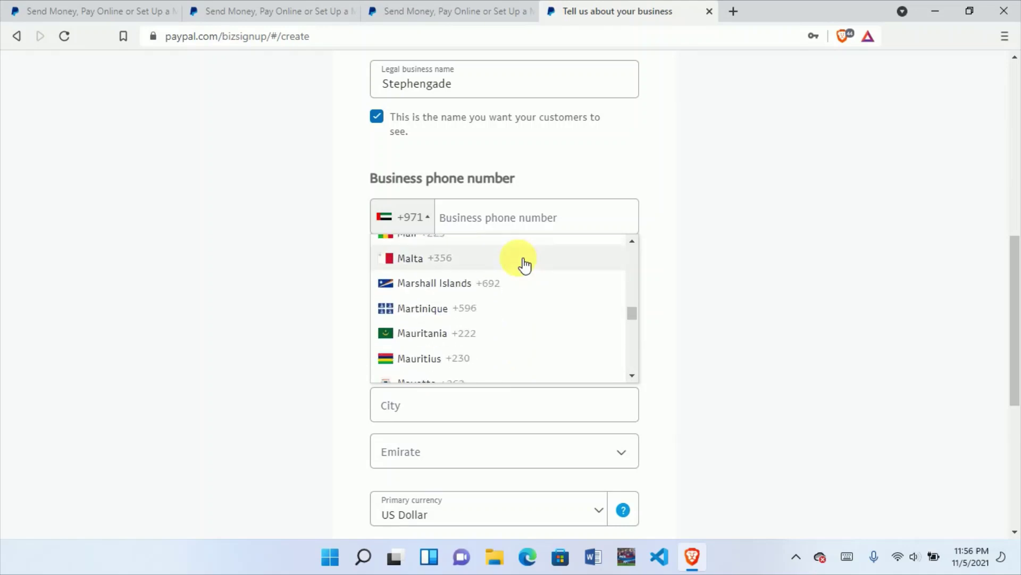
scroll(523, 265, down, 3)
scroll(522, 265, up, 2)
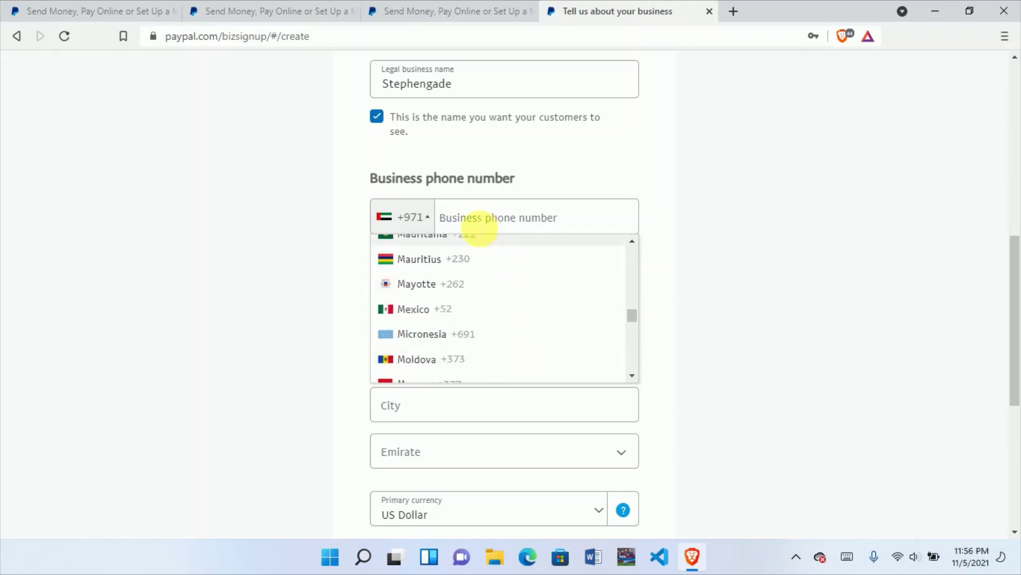
scroll(472, 272, up, 20)
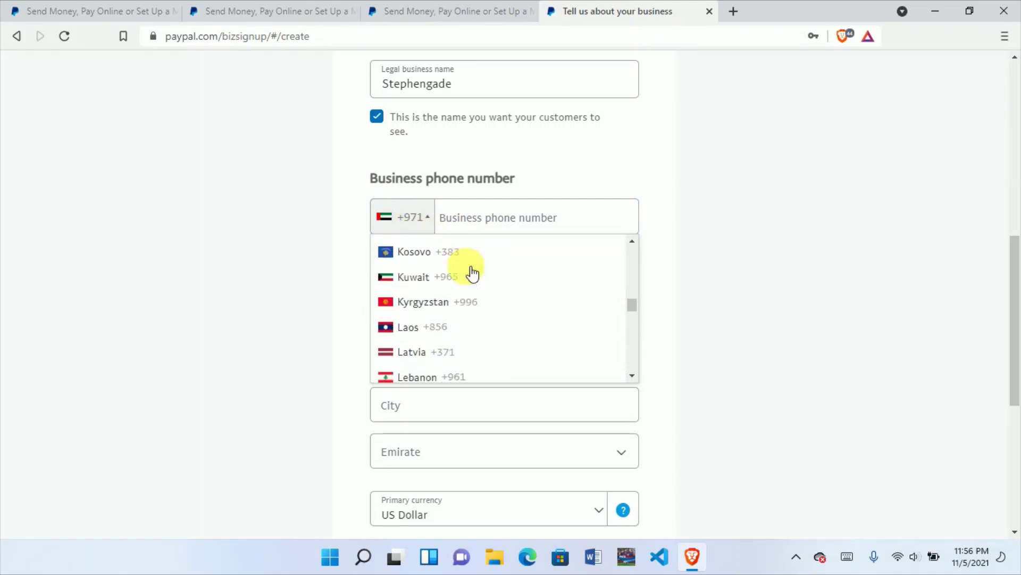
scroll(475, 271, up, 18)
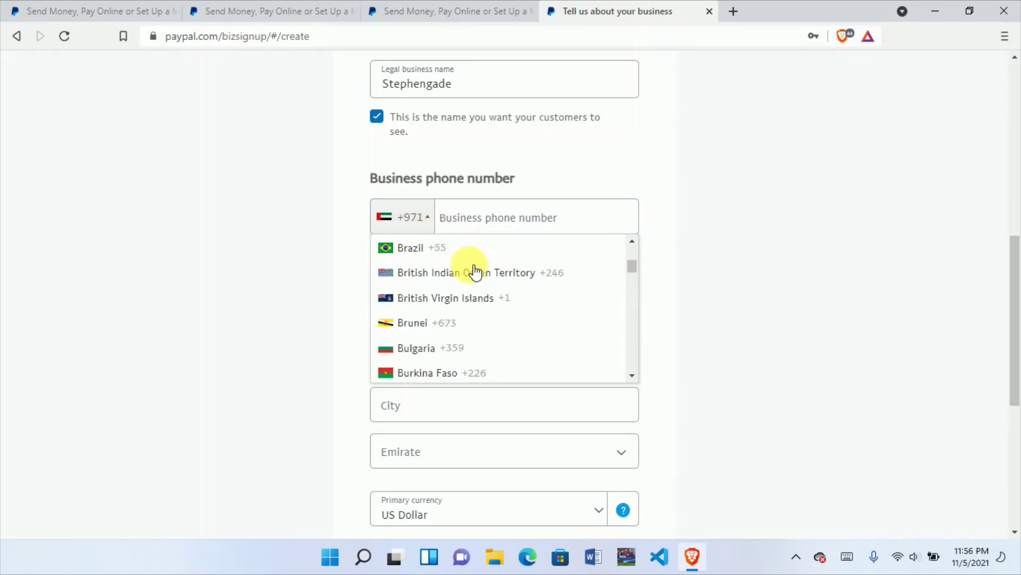
scroll(477, 263, up, 5)
scroll(506, 307, down, 5)
scroll(490, 317, down, 7)
scroll(486, 307, down, 15)
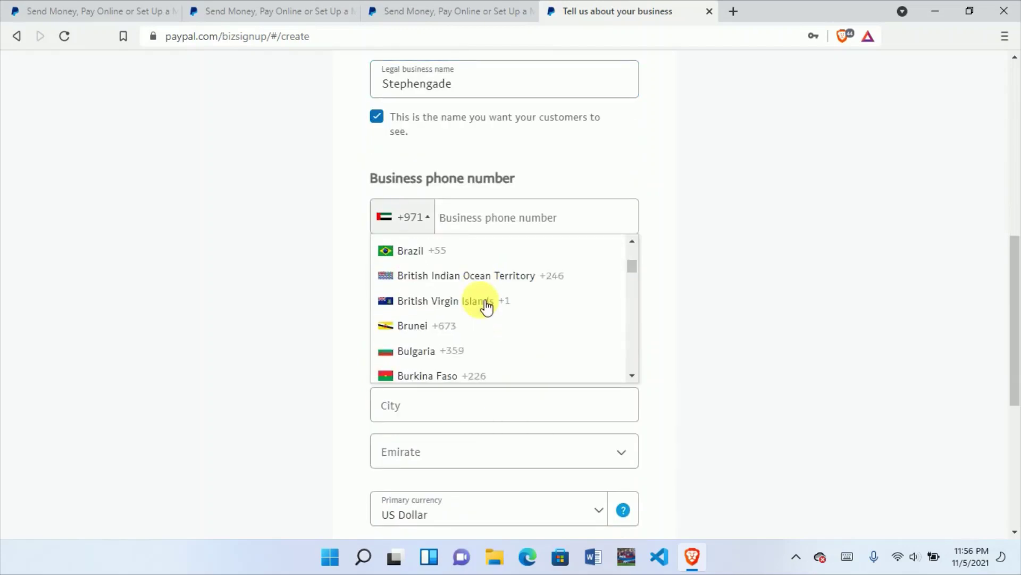
scroll(486, 307, down, 15)
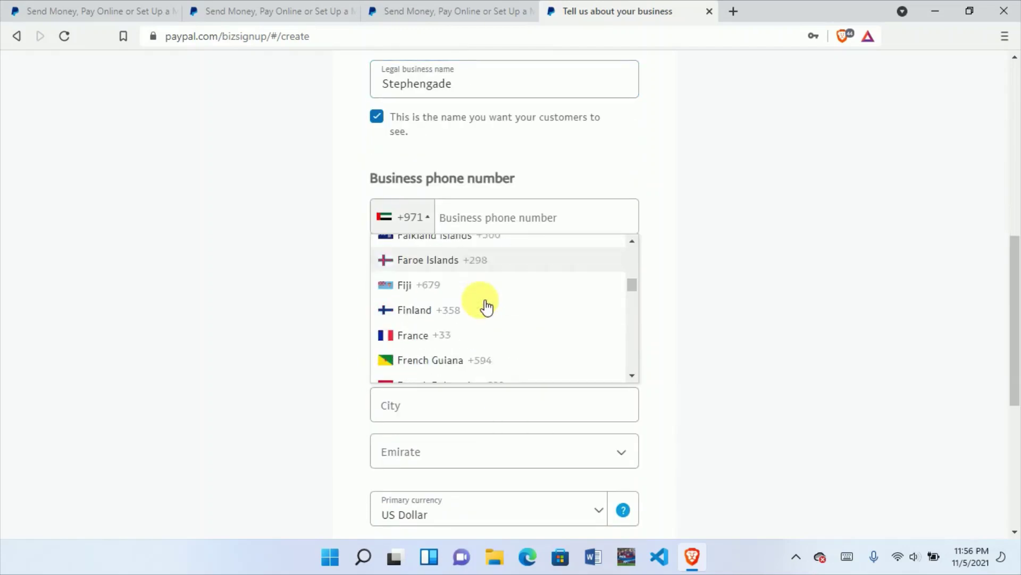
scroll(491, 315, down, 15)
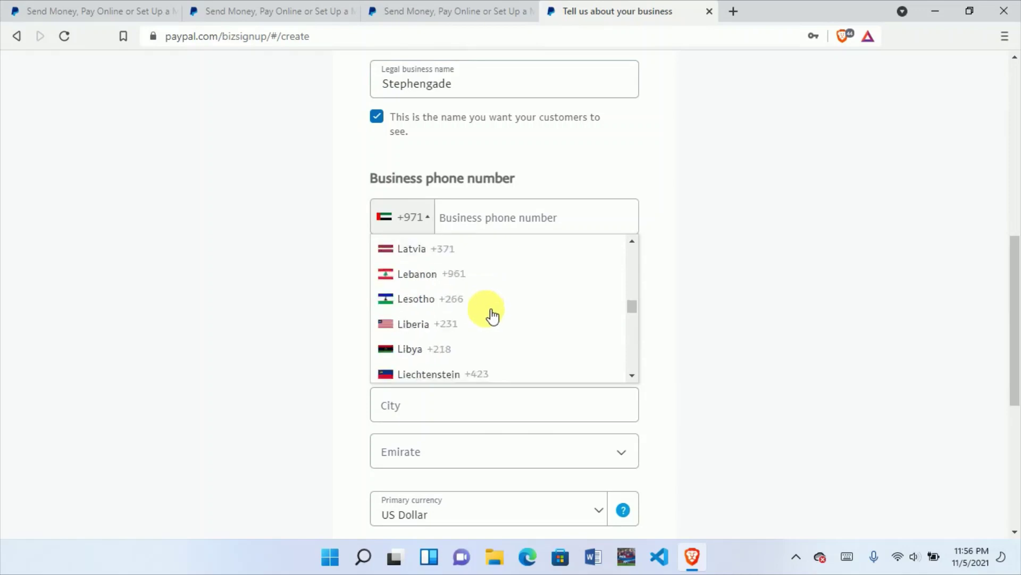
scroll(493, 314, down, 10)
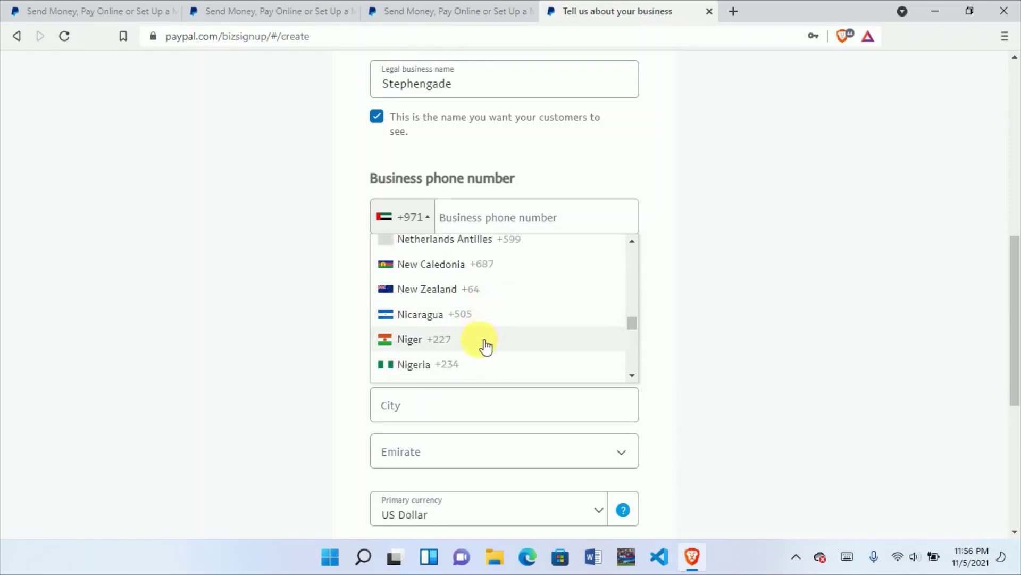
click(477, 366)
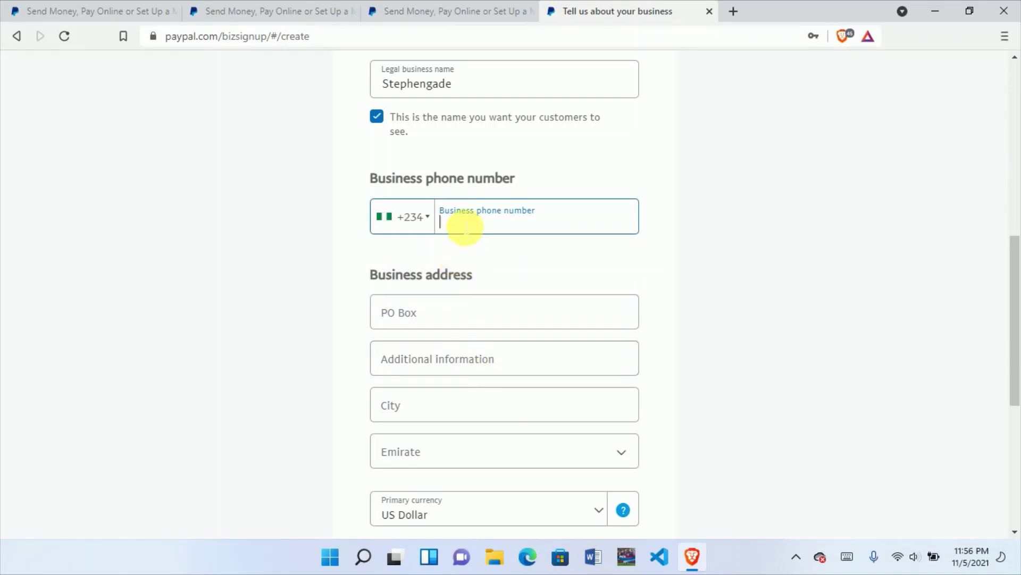
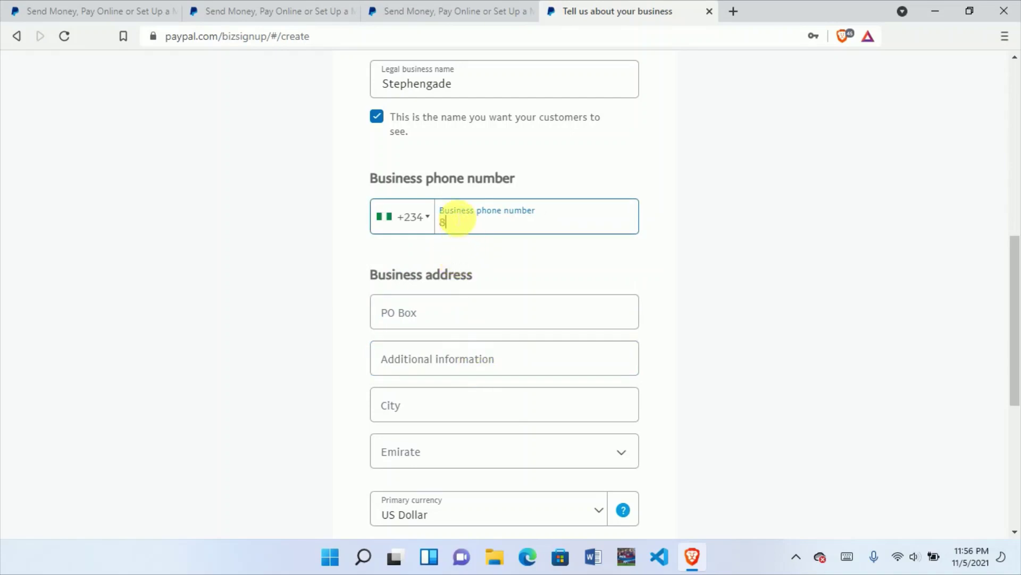
Step: Enter the business phone number after the +234 country code
scroll(621, 157, down, 5)
scroll(447, 113, up, 3)
scroll(451, 128, down, 2)
scroll(451, 136, up, 2)
scroll(452, 136, down, 2)
click(445, 131)
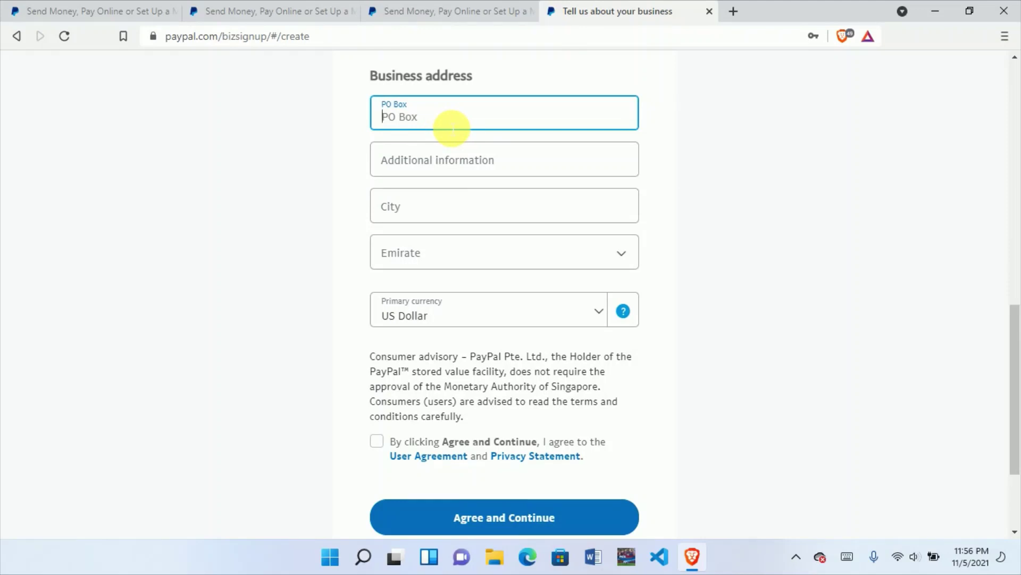
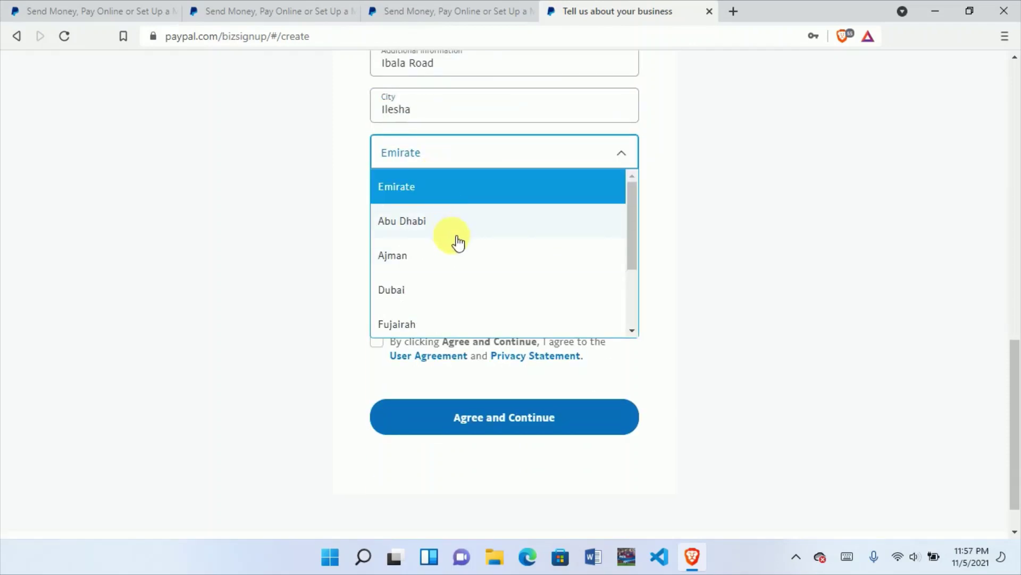
Step: Fill in the PO Box address and choose Dubai as the emirate
scroll(468, 237, down, 2)
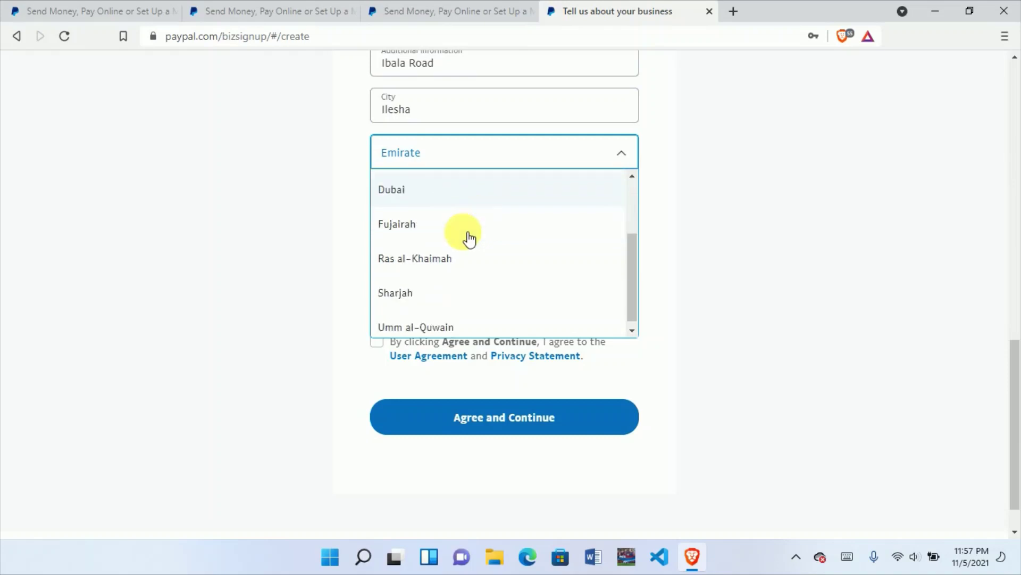
scroll(468, 234, up, 2)
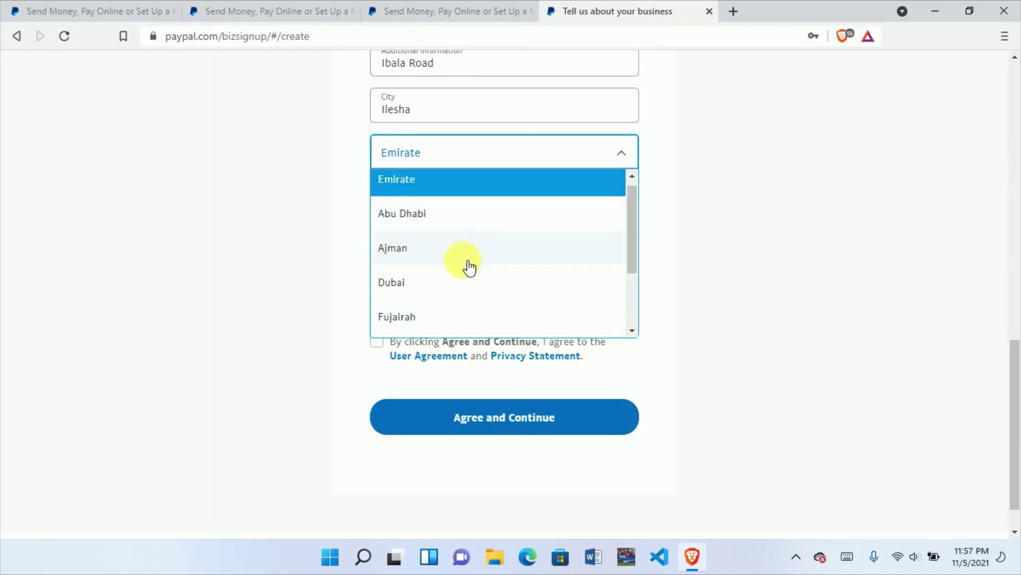
click(463, 280)
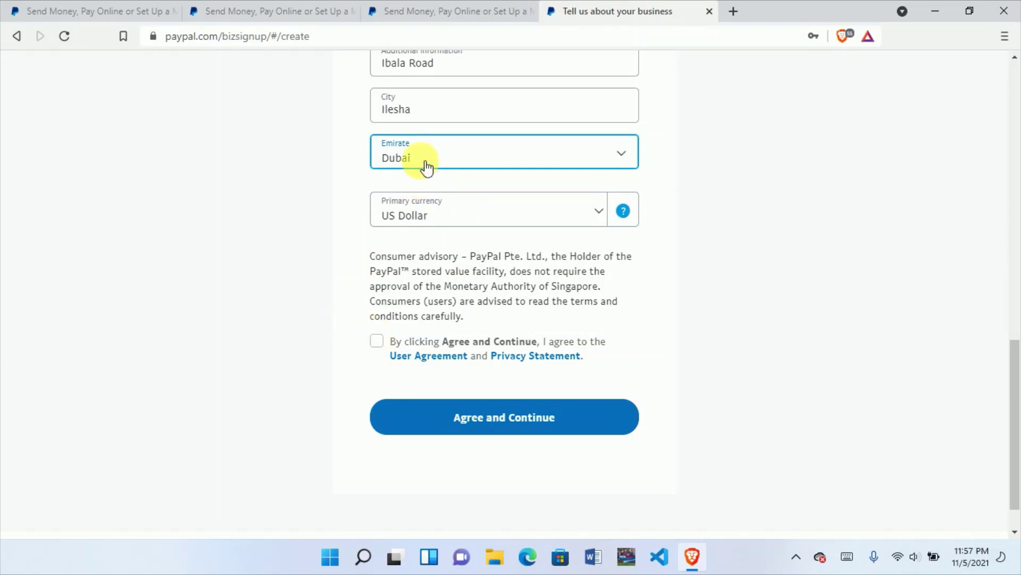
Step: Accept the user agreement and privacy statement and submit the business details
scroll(422, 154, up, 2)
scroll(422, 160, down, 2)
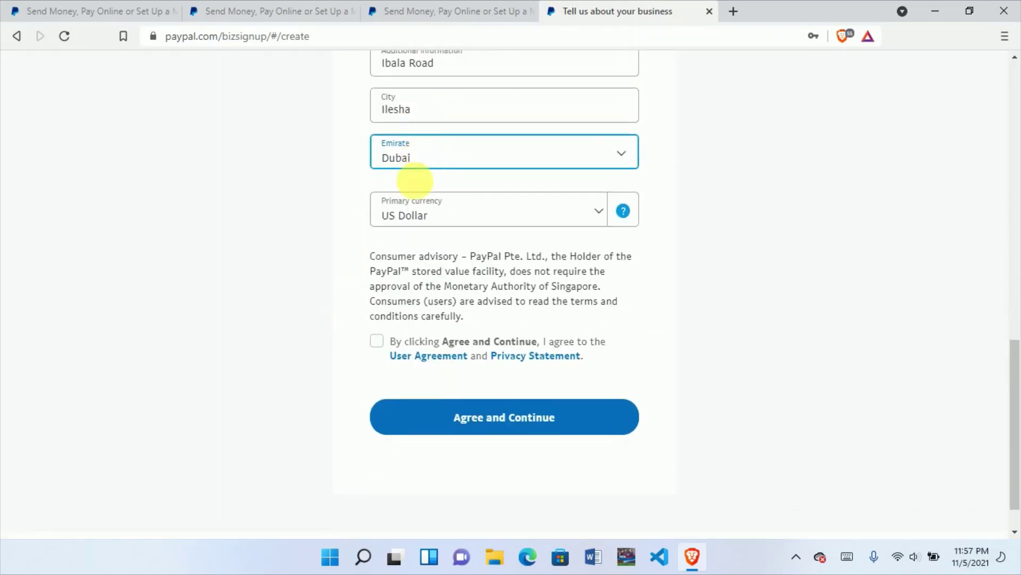
click(376, 341)
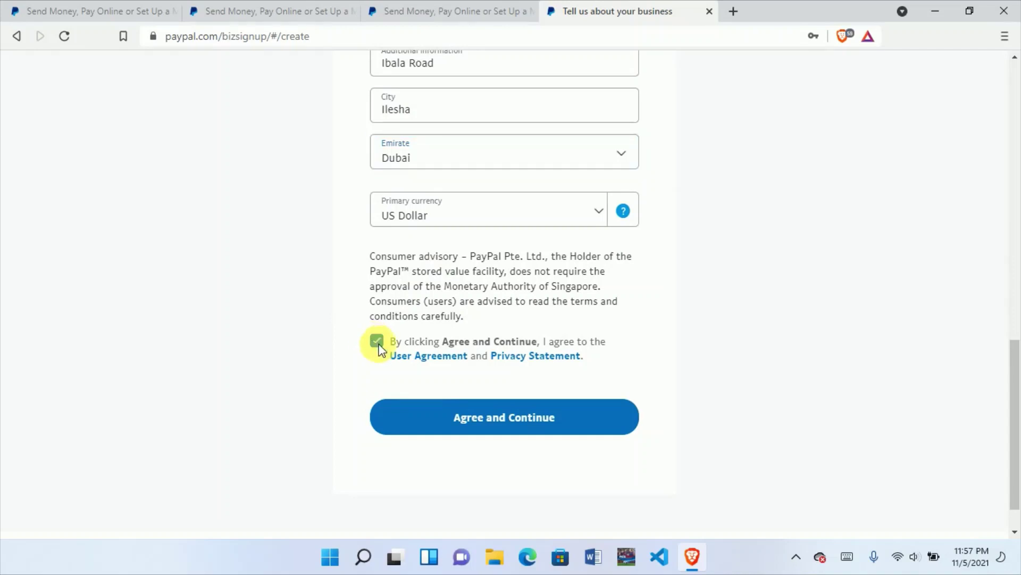
click(470, 416)
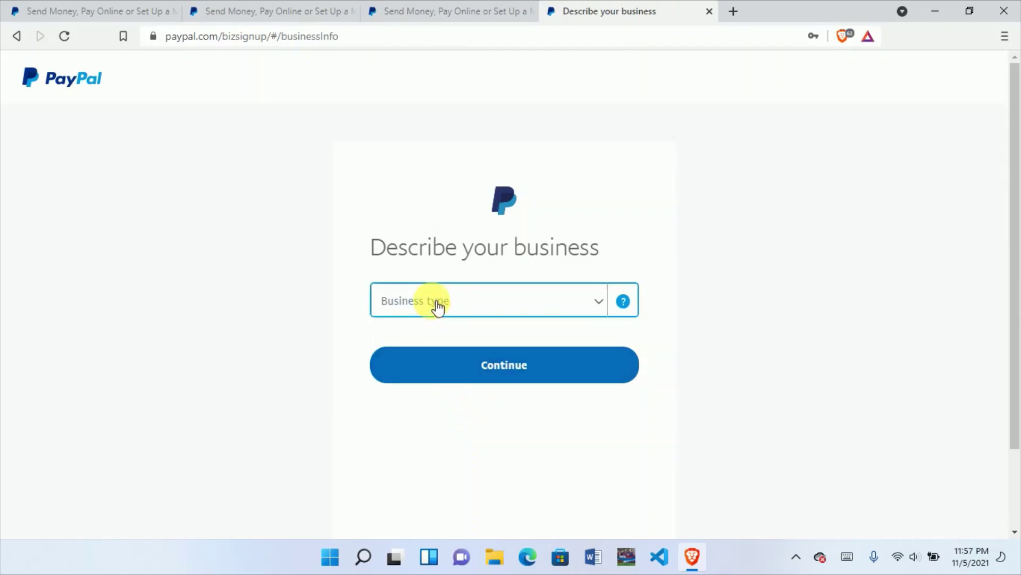
Step: Set business type Individual/Sole Proprietorship and keyword 'Computer Programming, Data Processing' via a 'Web' search
click(430, 299)
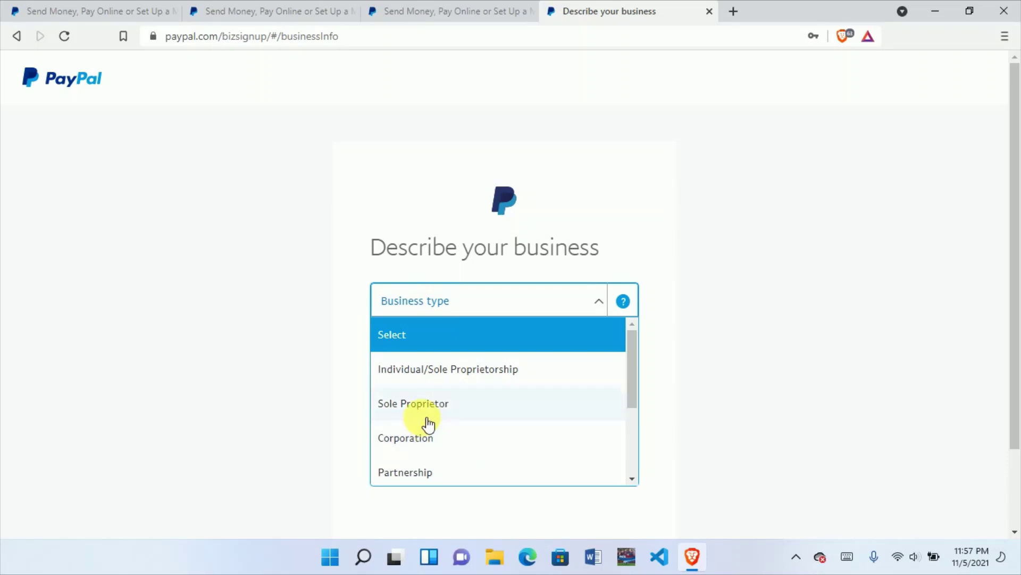
click(456, 374)
click(447, 356)
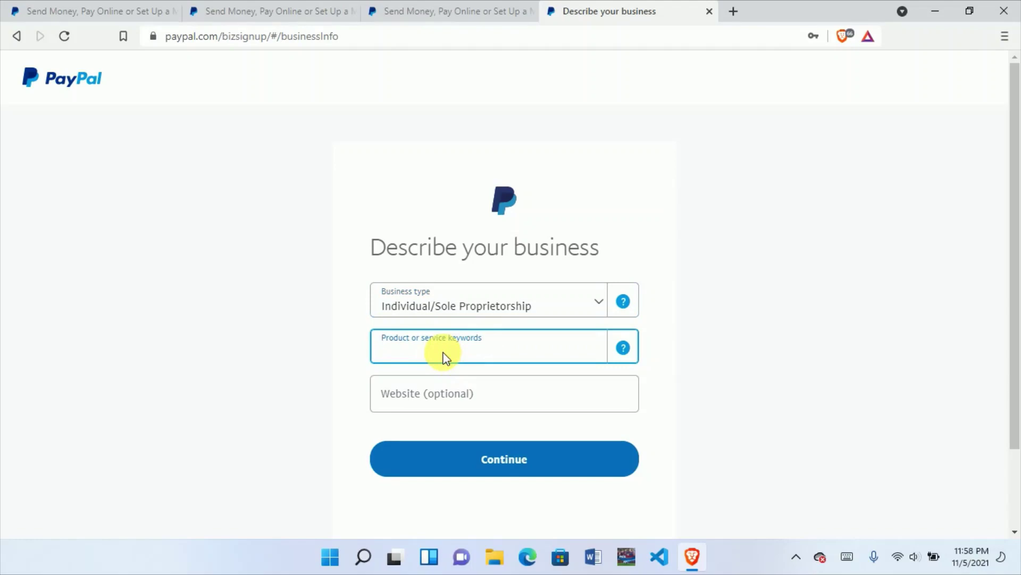
text(Web)
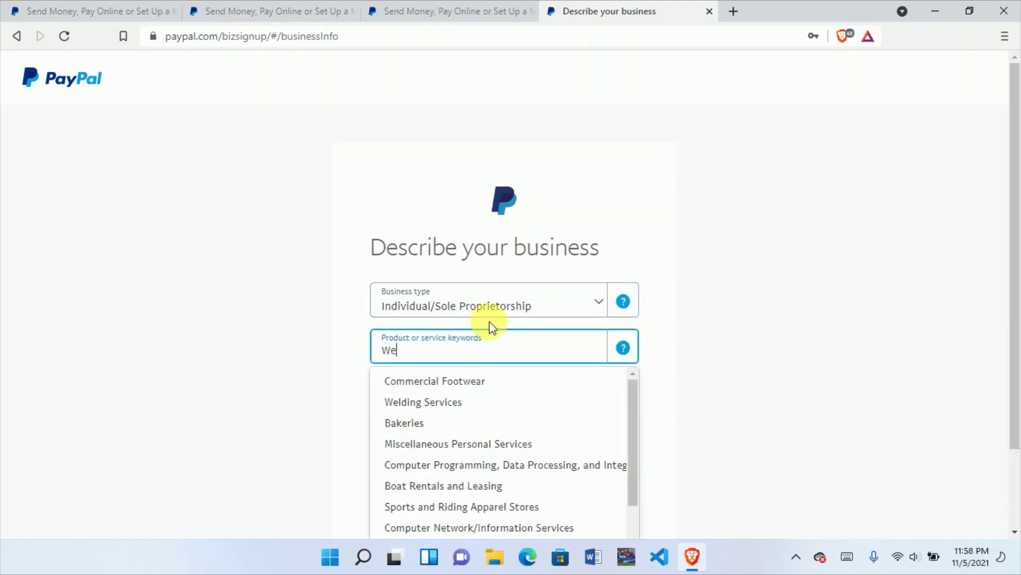
key(BackSpace)
key(BackSpace)
key(BackSpace)
text(eb)
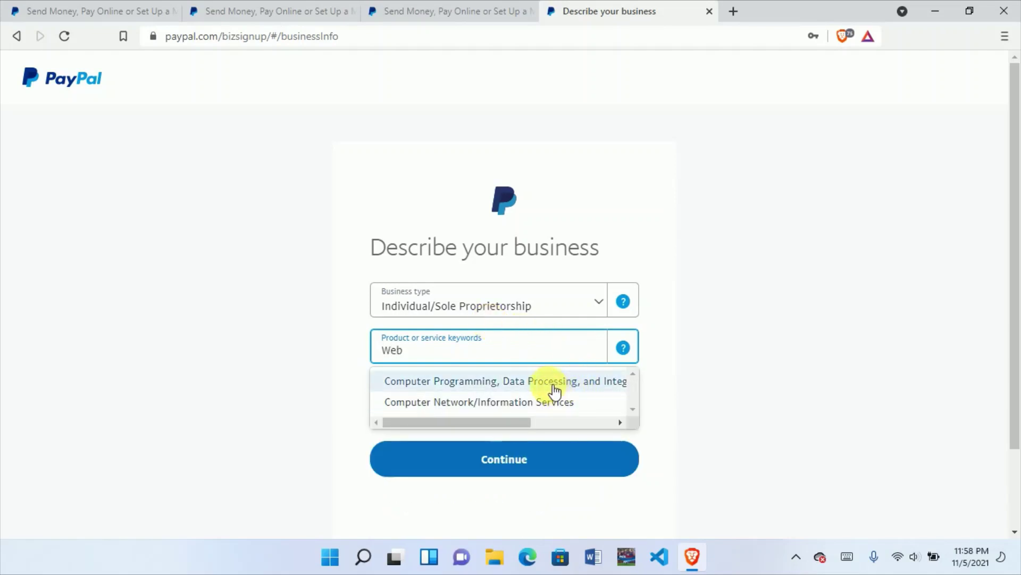
scroll(553, 379, down, 2)
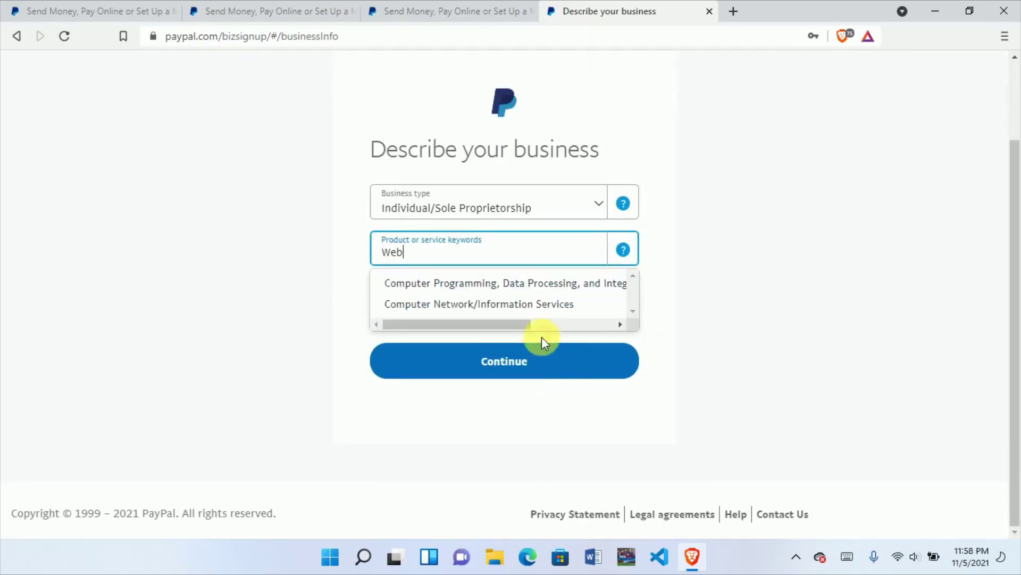
click(524, 284)
click(521, 297)
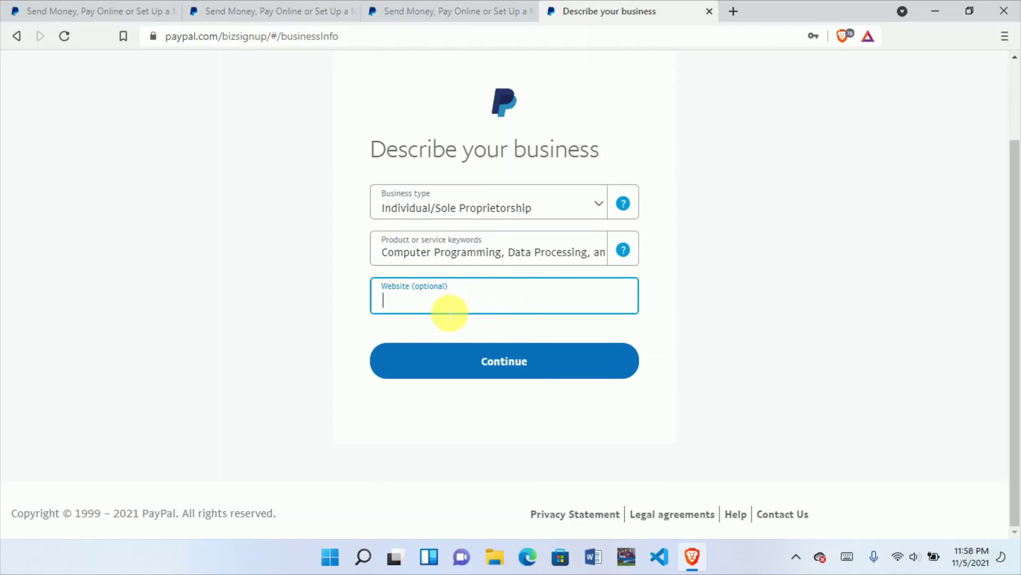
click(500, 355)
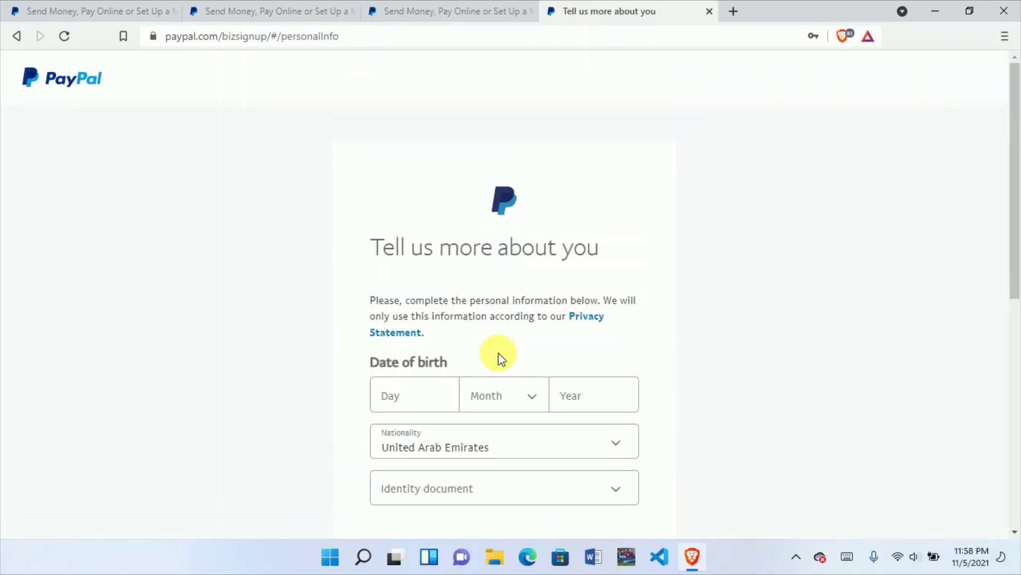
click(433, 398)
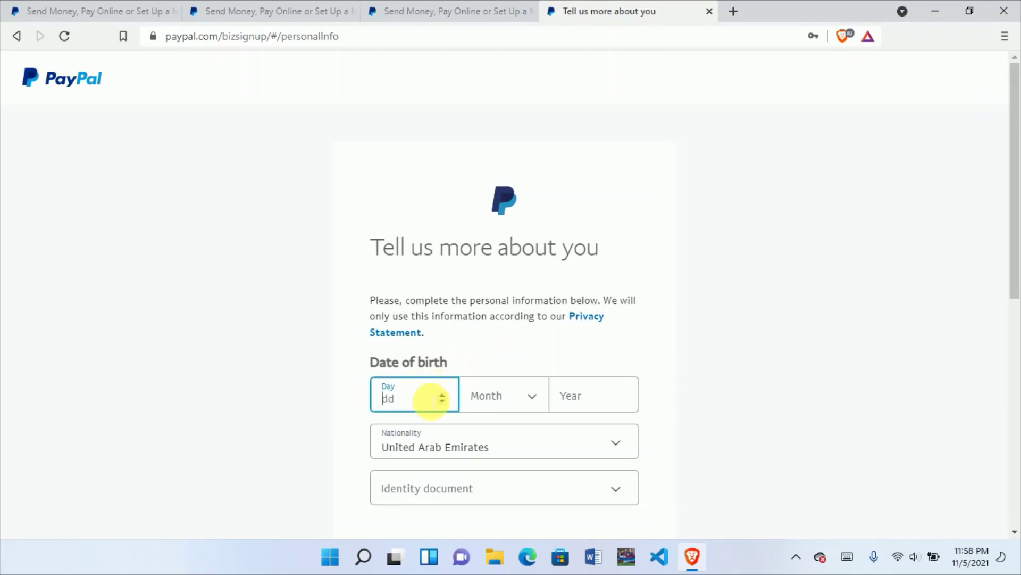
text(21)
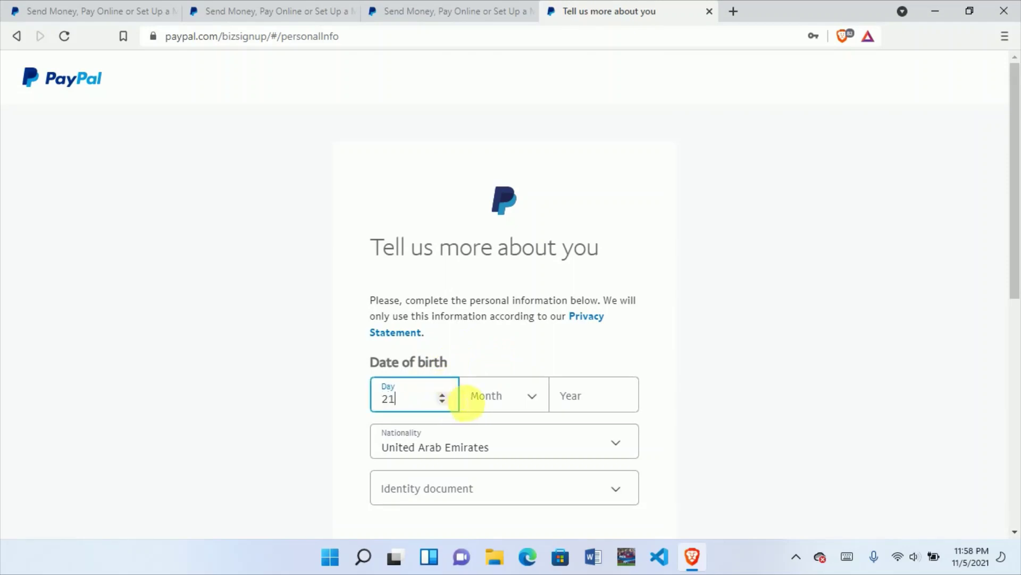
click(509, 404)
scroll(516, 429, down, 5)
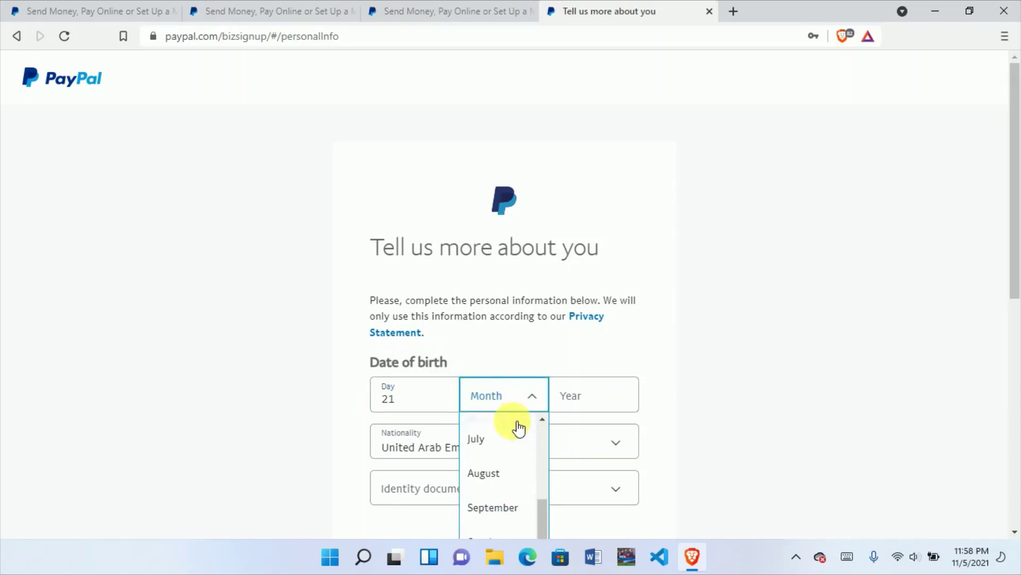
click(515, 431)
click(577, 397)
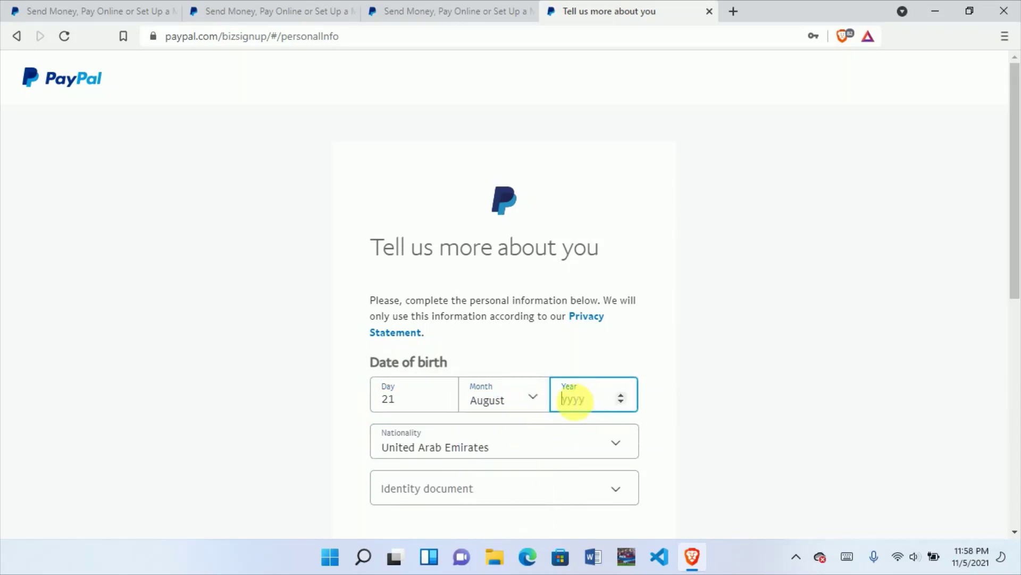
Step: Set nationality to Nigeria and choose National ID as the identity document
click(522, 449)
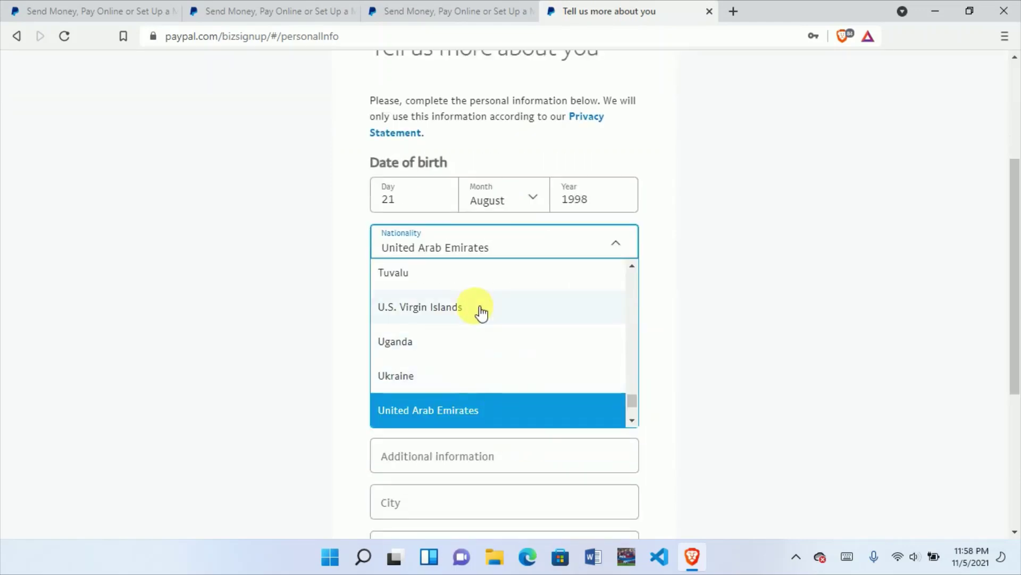
scroll(479, 322, up, 20)
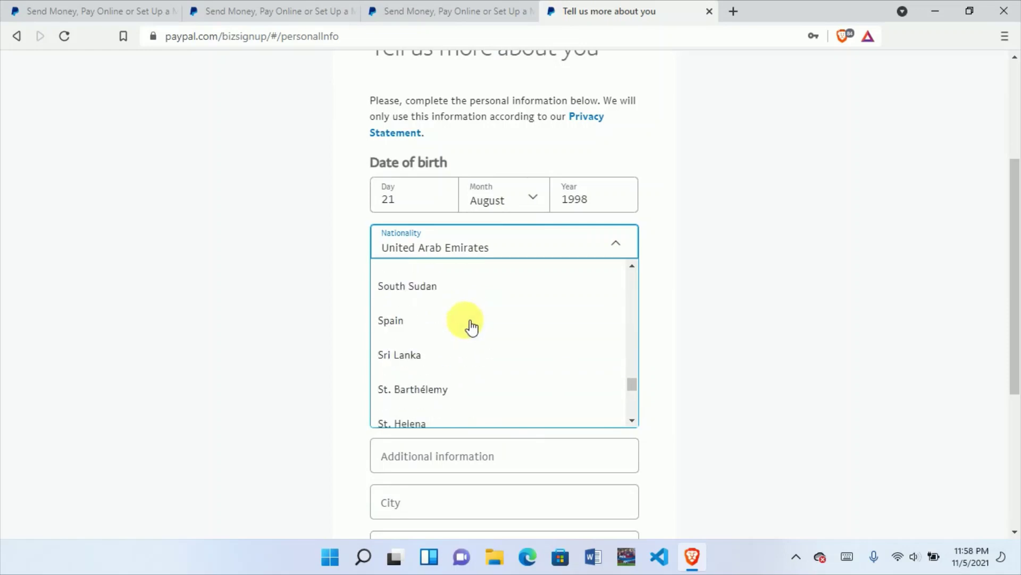
scroll(470, 326, up, 20)
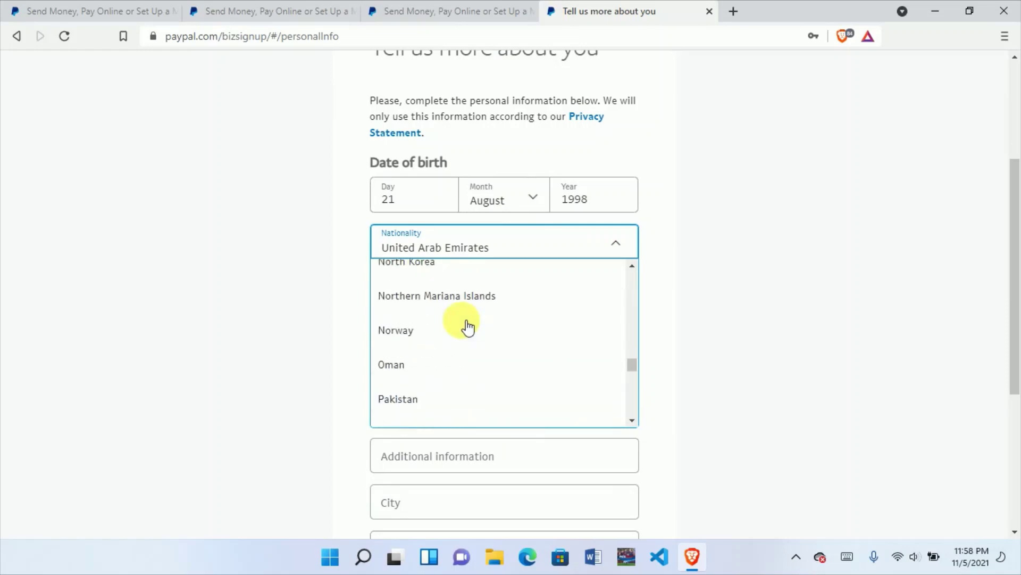
scroll(468, 324, down, 2)
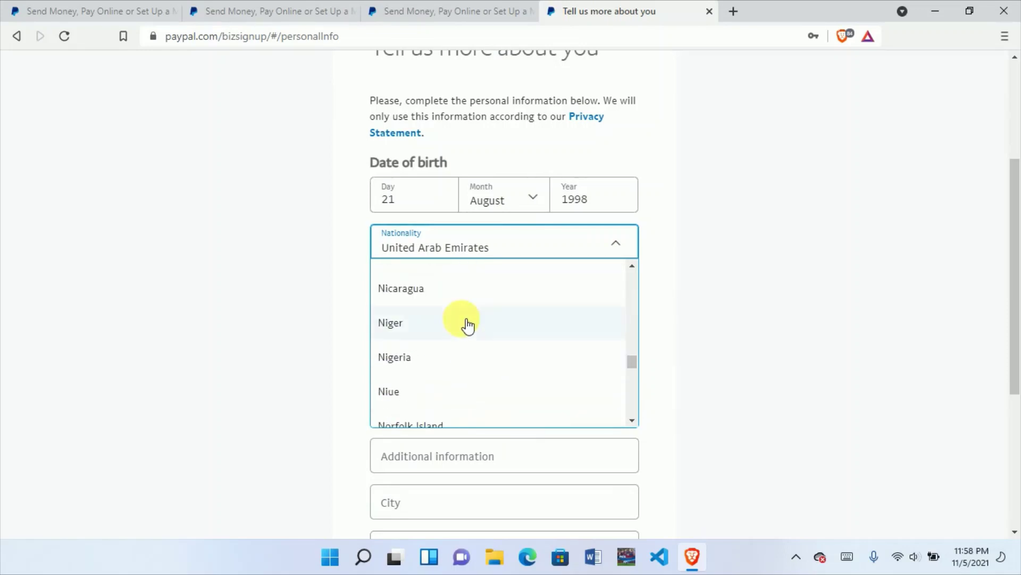
click(439, 357)
click(468, 297)
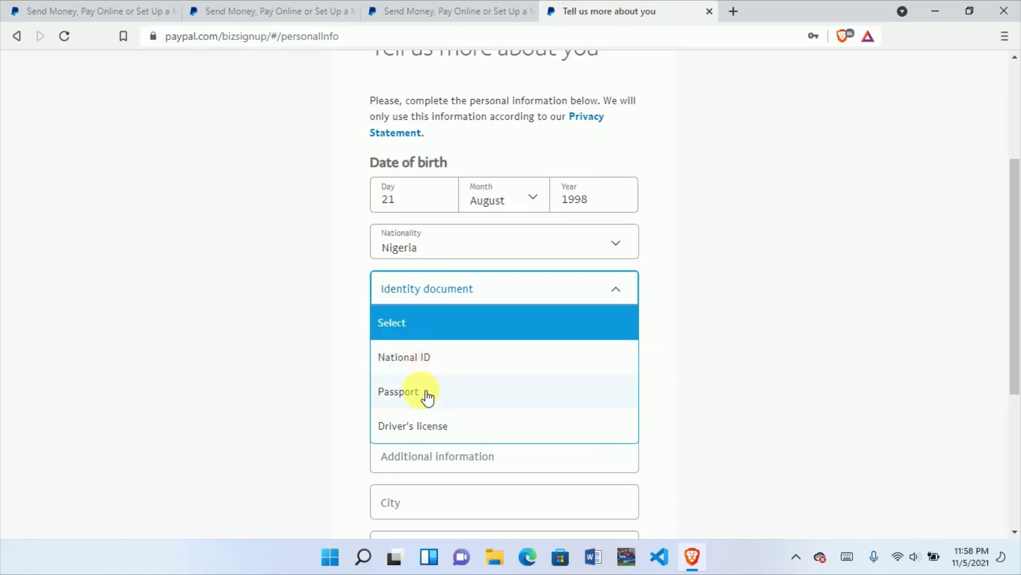
click(438, 366)
Step: Start entering the National ID number, then reopen the identity document choices
click(436, 337)
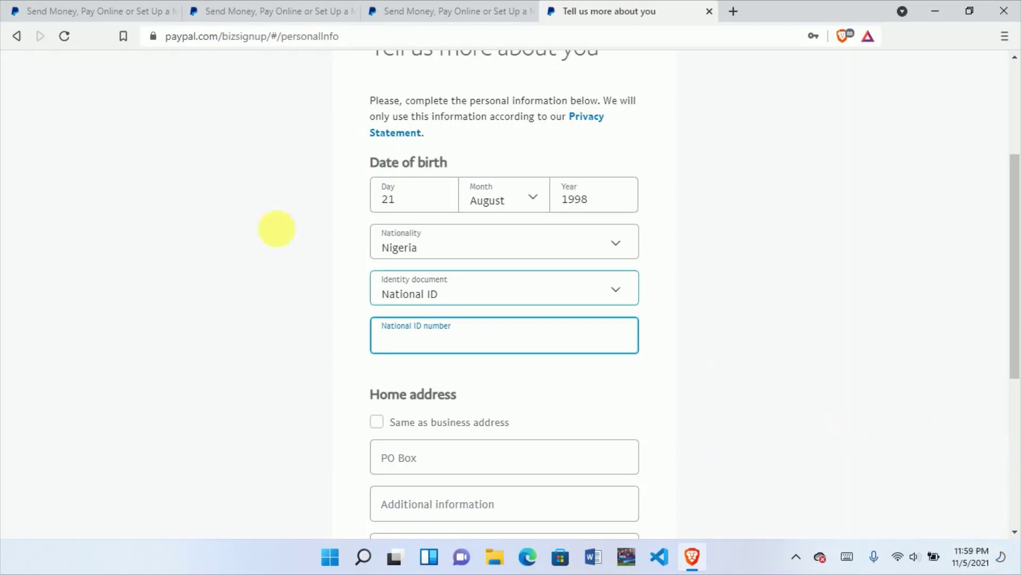
click(466, 294)
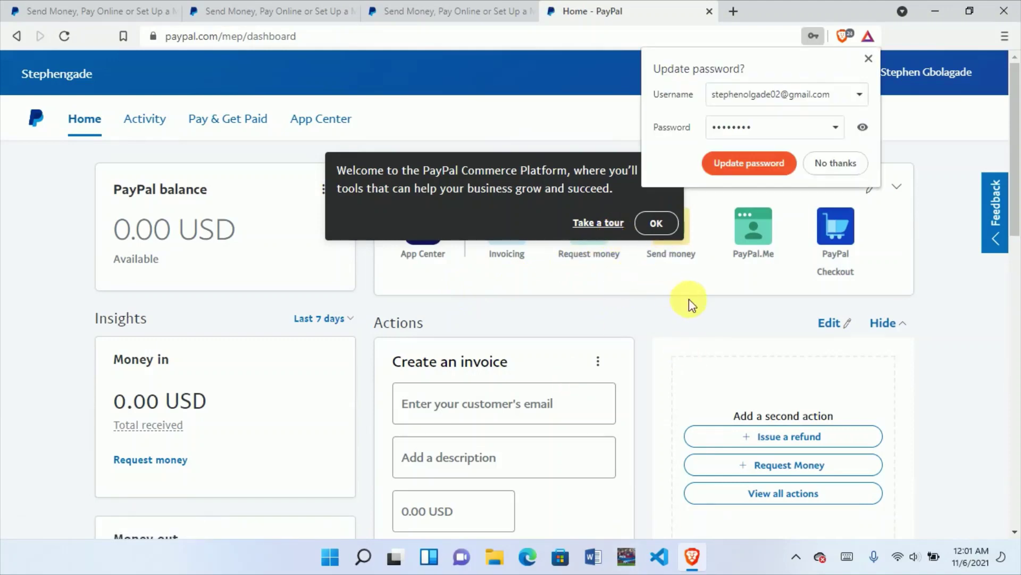
Step: Close the browser's update-password prompt after checking its saved usernames
click(838, 96)
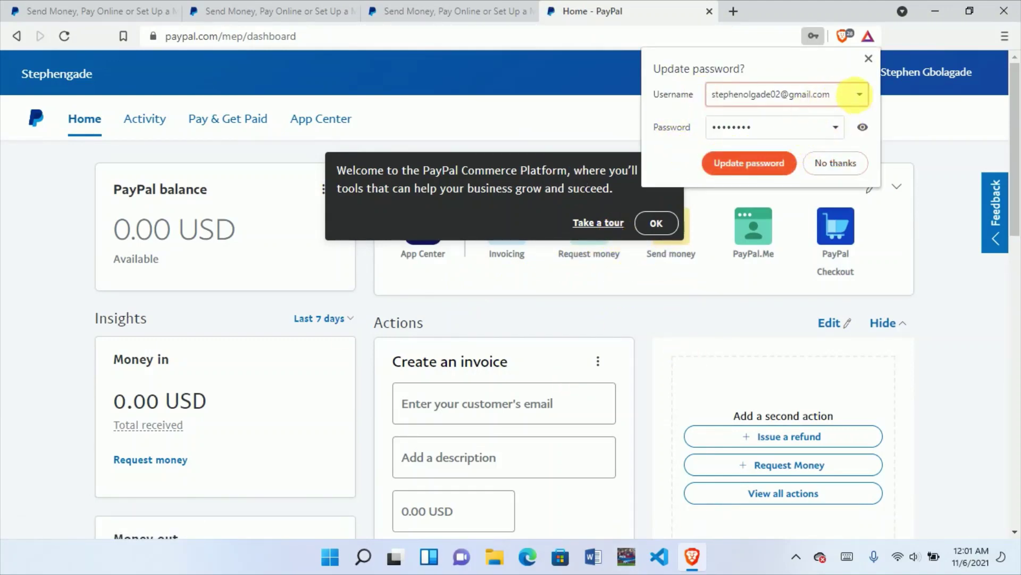
click(859, 96)
click(870, 60)
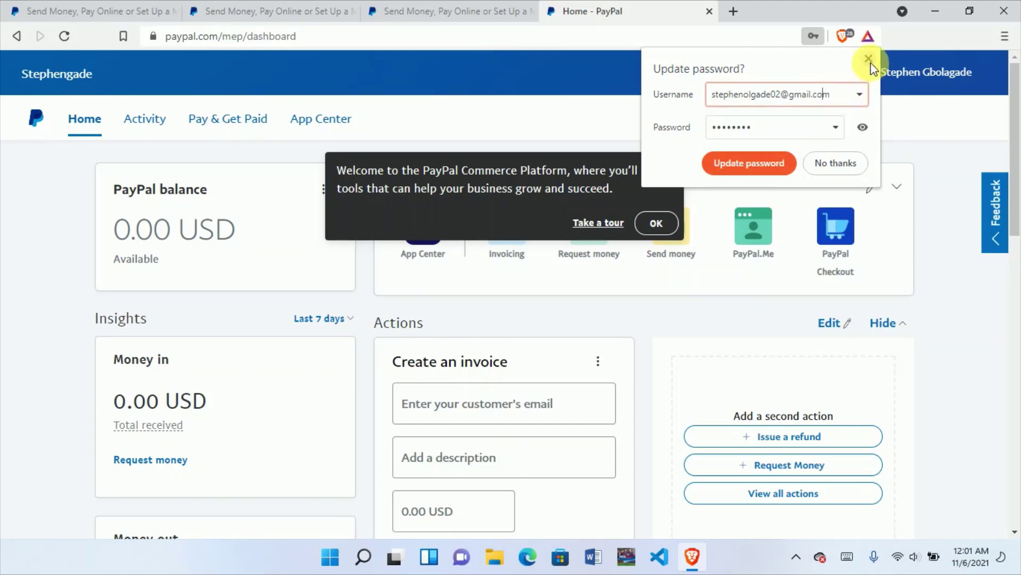
Step: Dismiss the dashboard welcome banner and look over the pending email and card notifications
click(657, 223)
scroll(553, 277, down, 3)
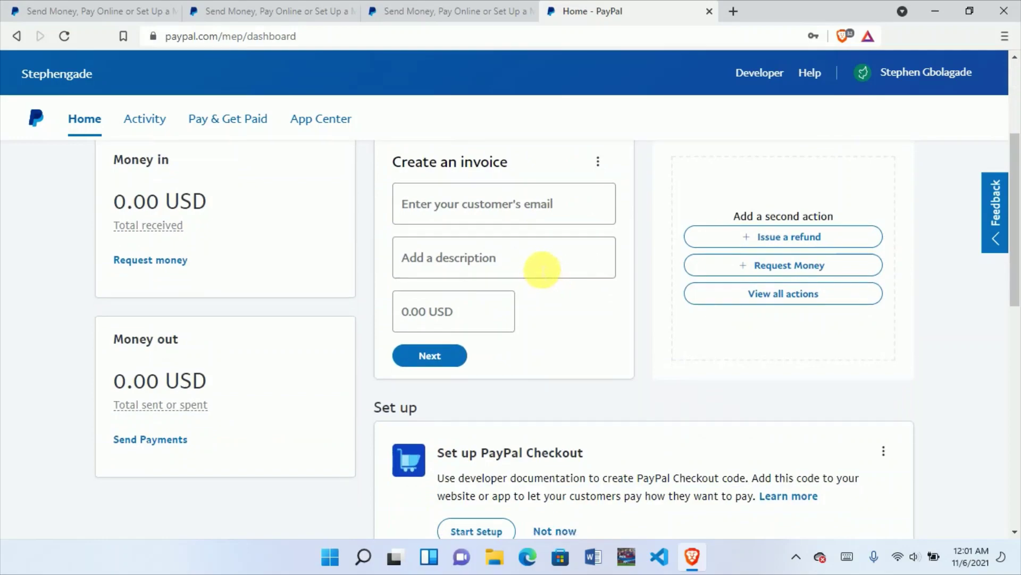
scroll(543, 270, down, 10)
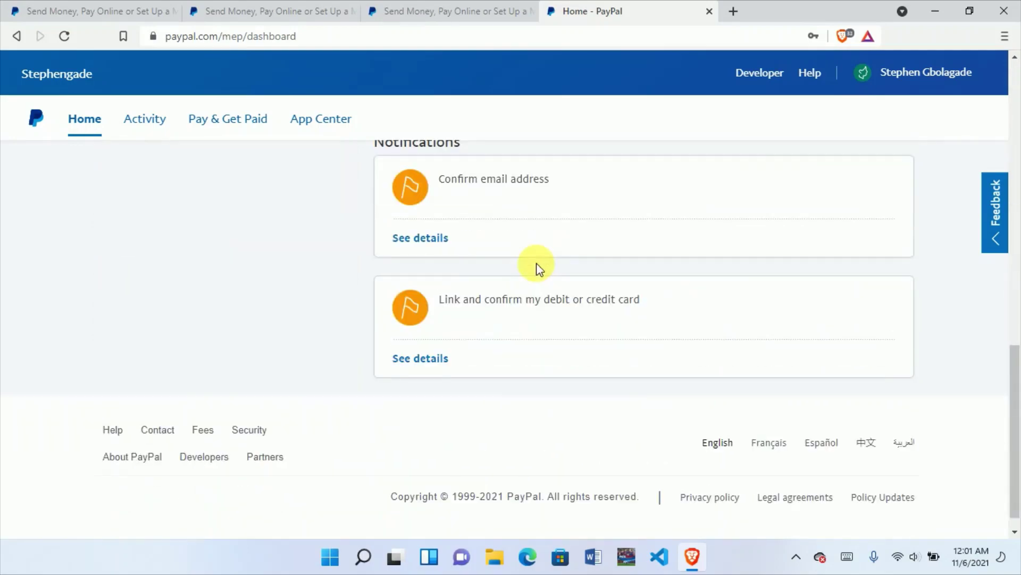
scroll(539, 269, up, 2)
scroll(532, 254, up, 10)
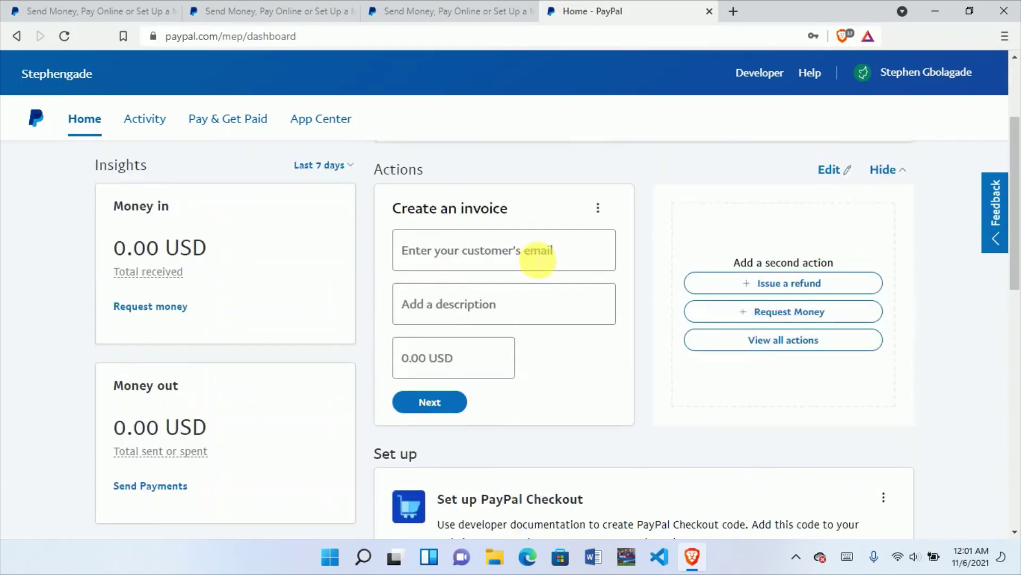
scroll(536, 251, down, 7)
scroll(536, 251, down, 4)
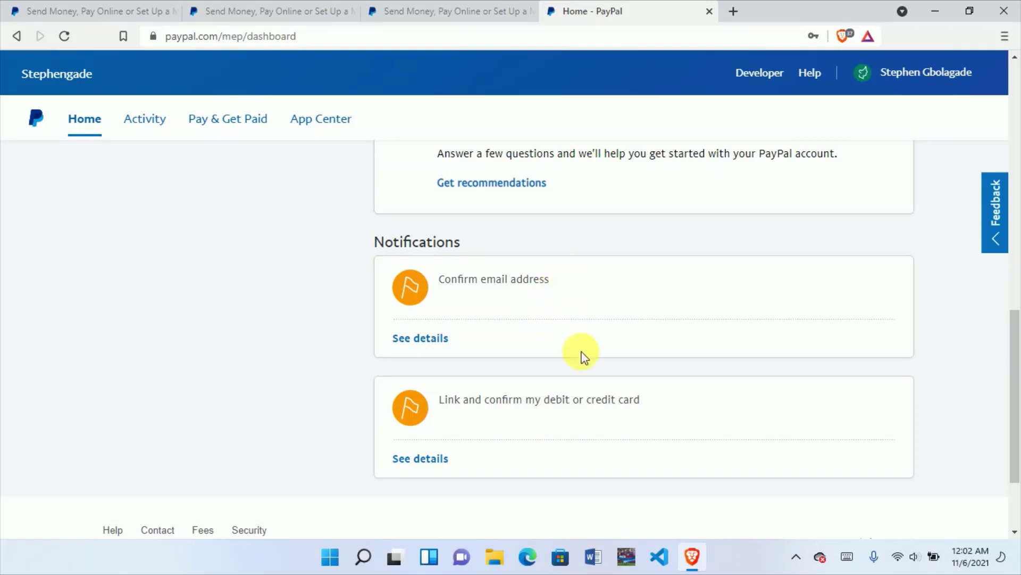
scroll(576, 346, up, 10)
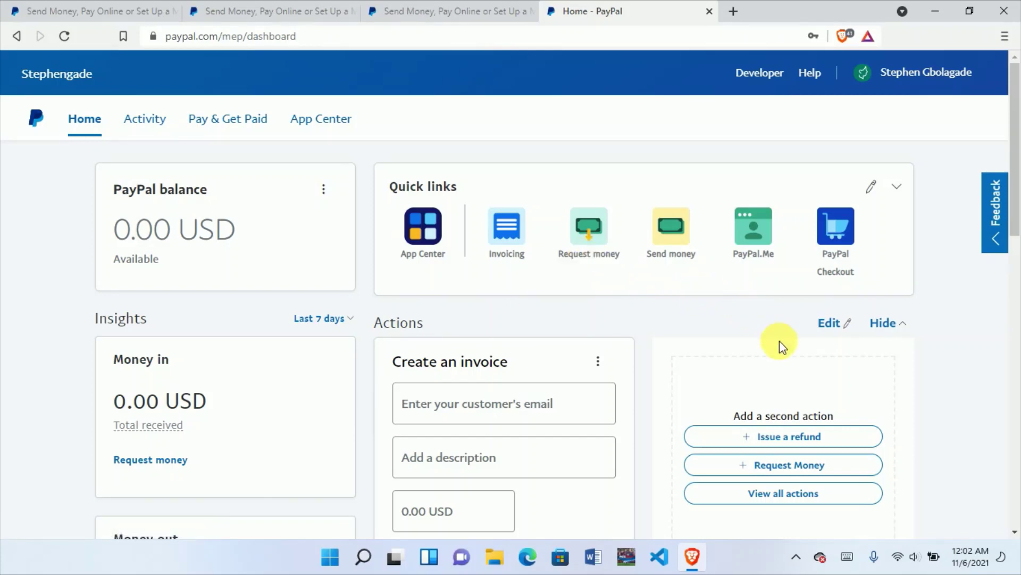
scroll(780, 340, down, 3)
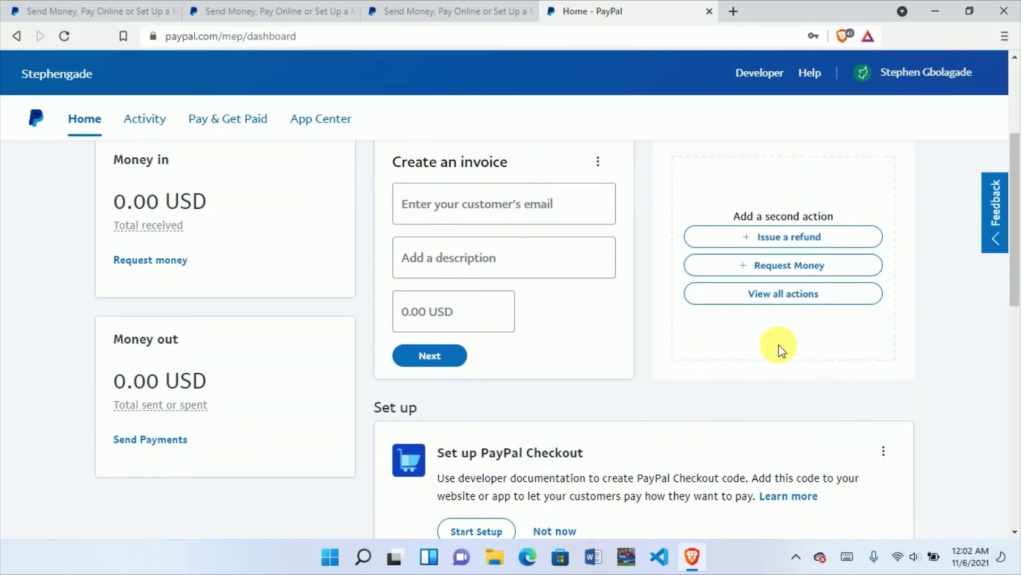
scroll(780, 348, down, 8)
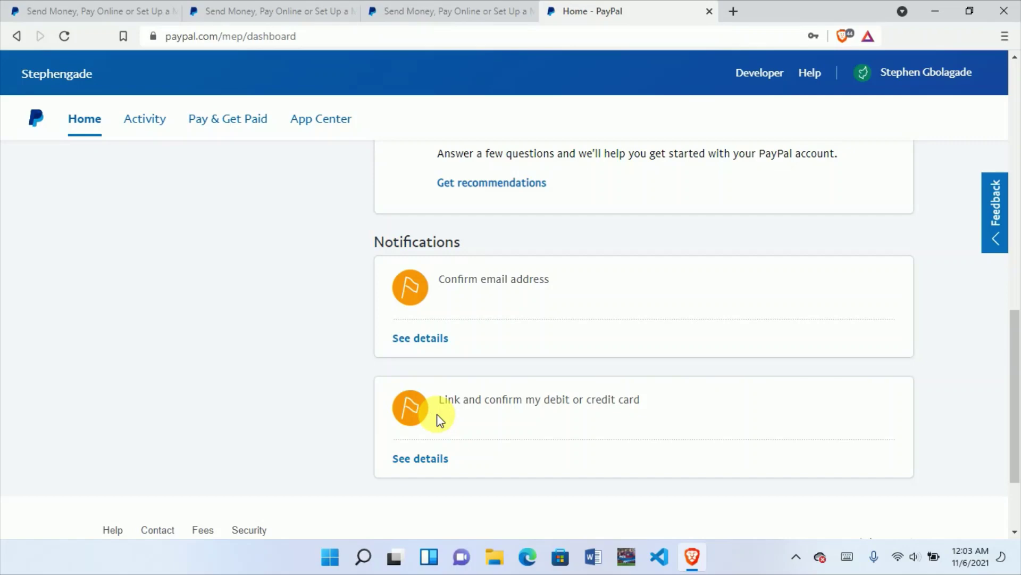
Step: Reload the page and log back in with the account password
click(70, 38)
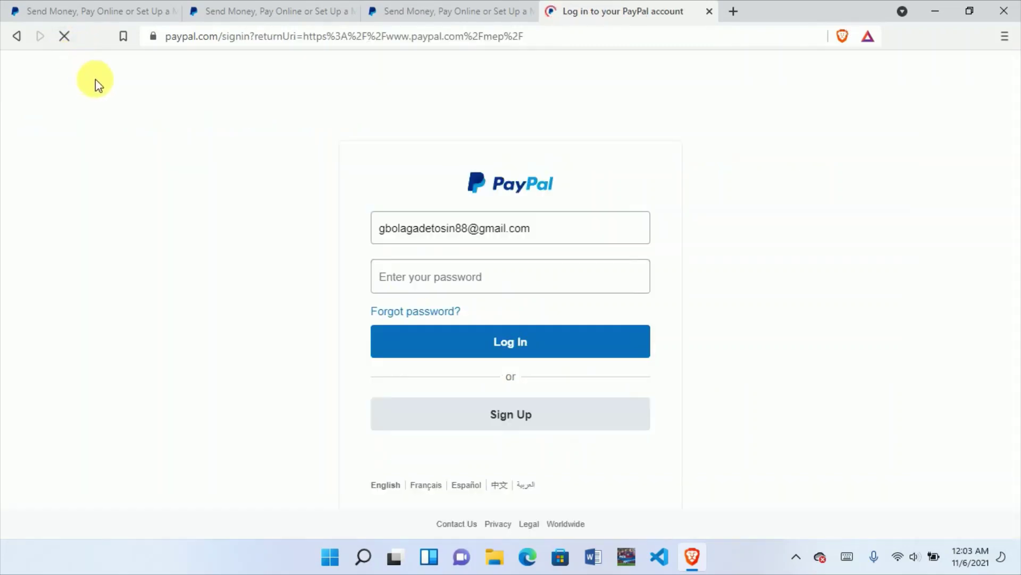
click(458, 283)
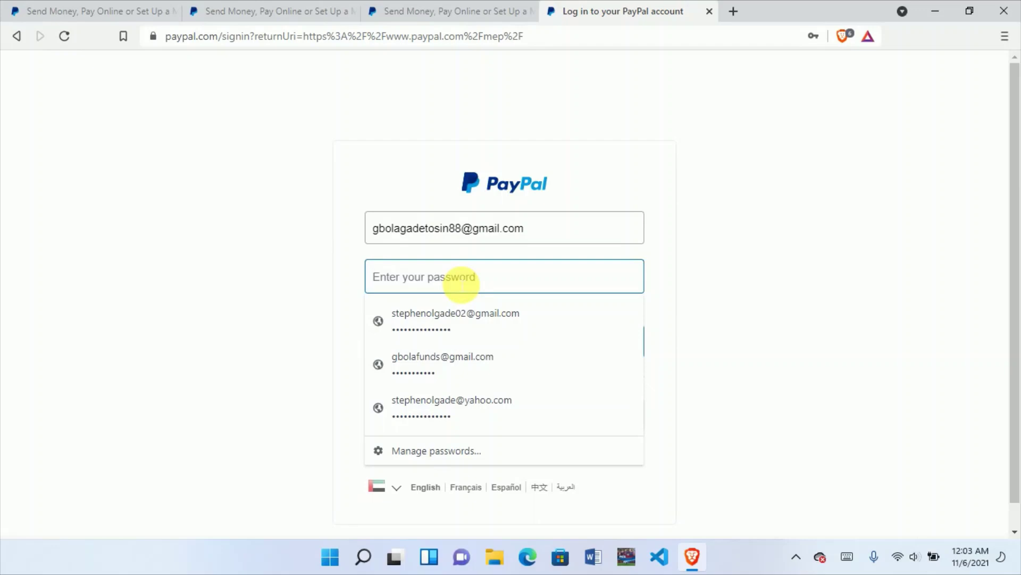
text(••••••)
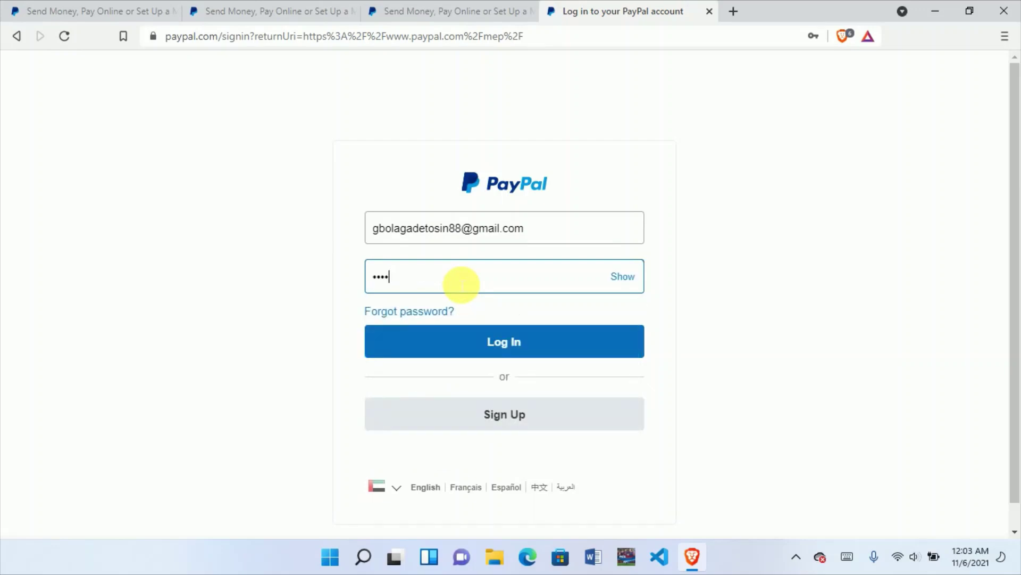
text(••)
click(510, 338)
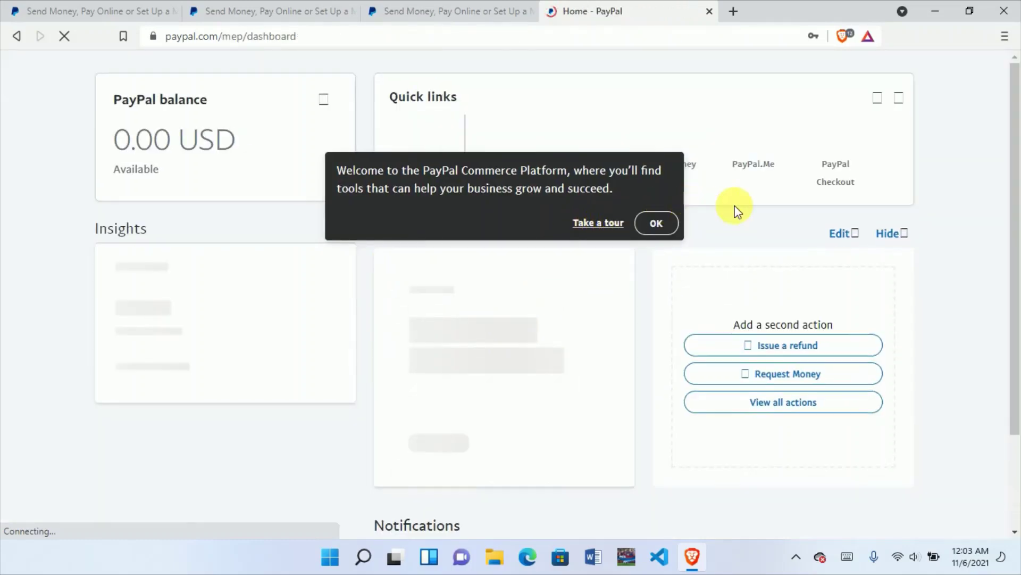
Step: Save the login in the browser and dismiss the Commerce Platform welcome message
scroll(736, 211, down, 7)
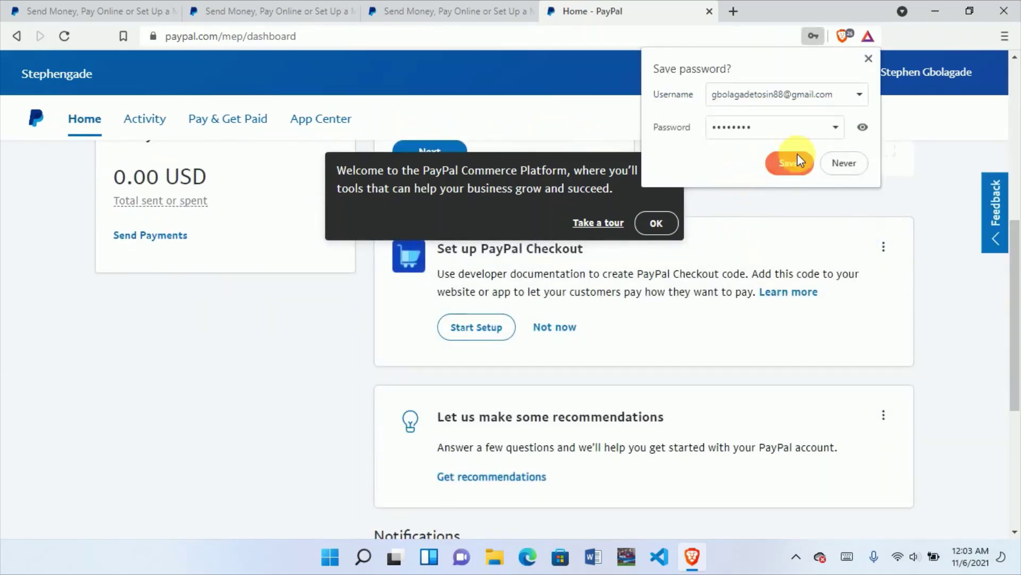
click(794, 157)
click(654, 222)
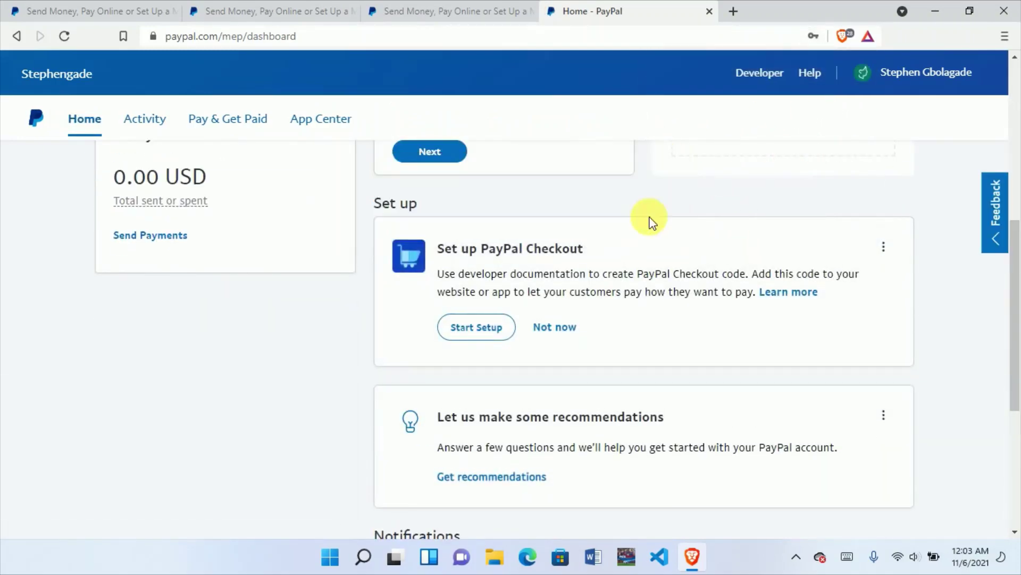
scroll(624, 297, down, 5)
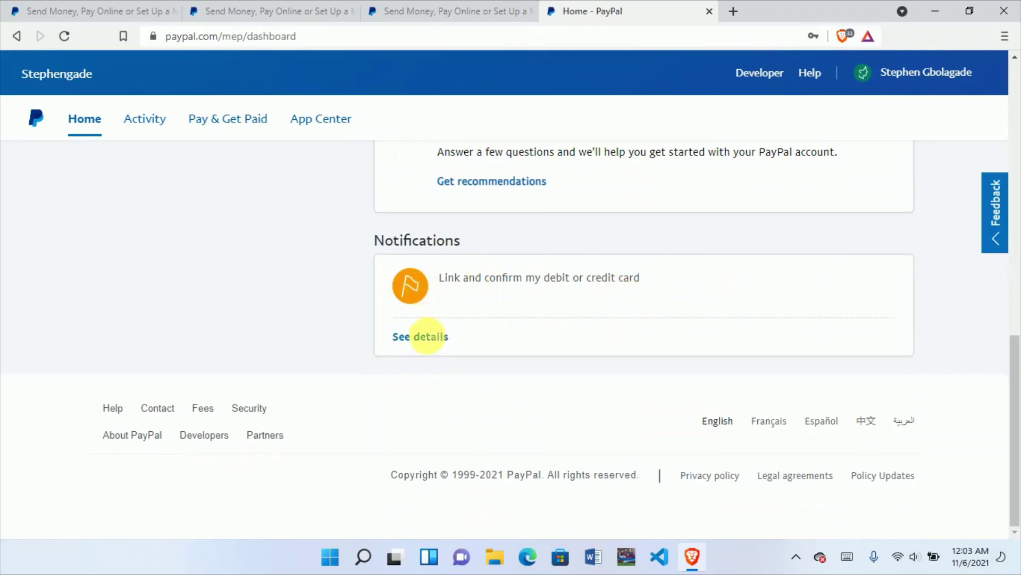
scroll(420, 337, up, 6)
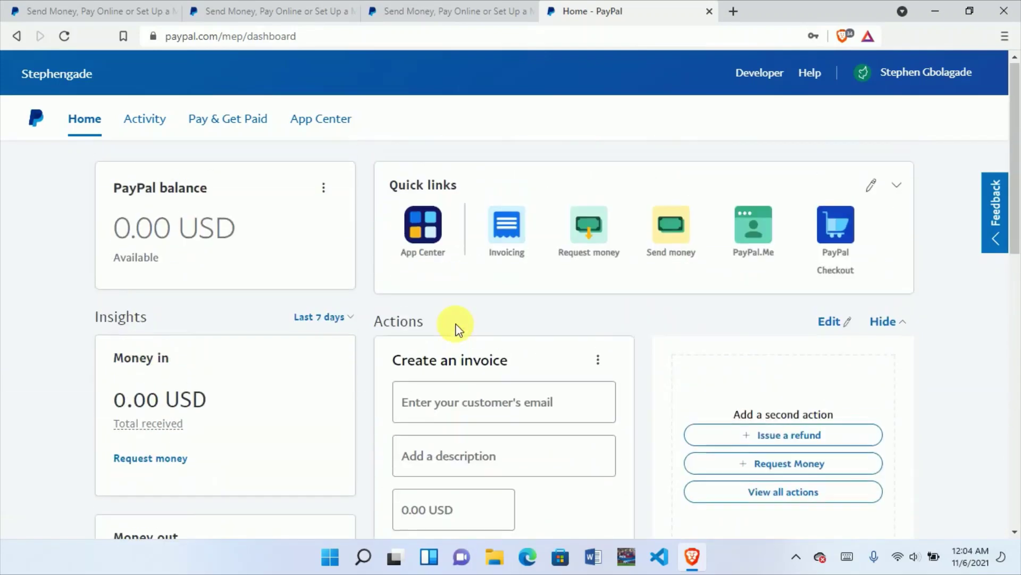